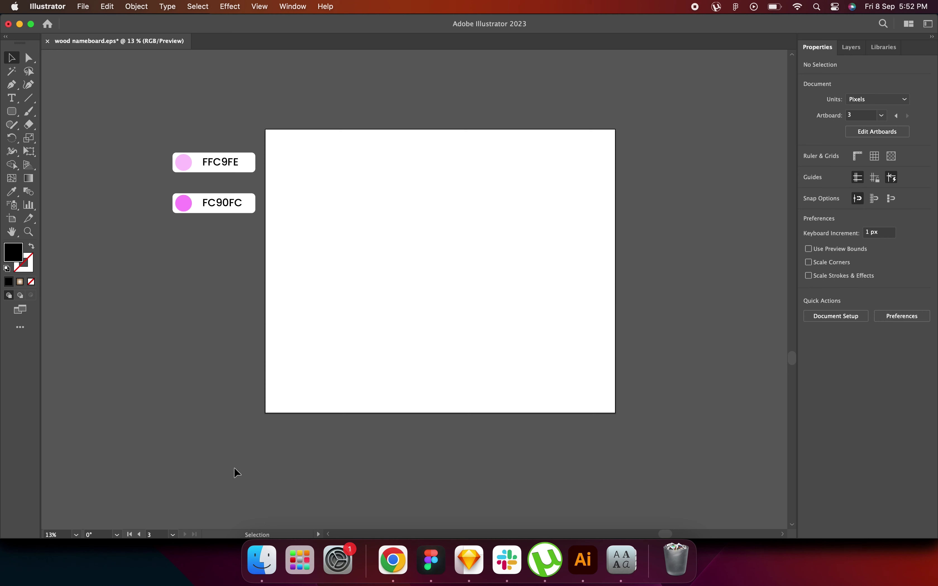
- Type BARBIE as a text line near the artboard's top-left and select the word
click(12, 98)
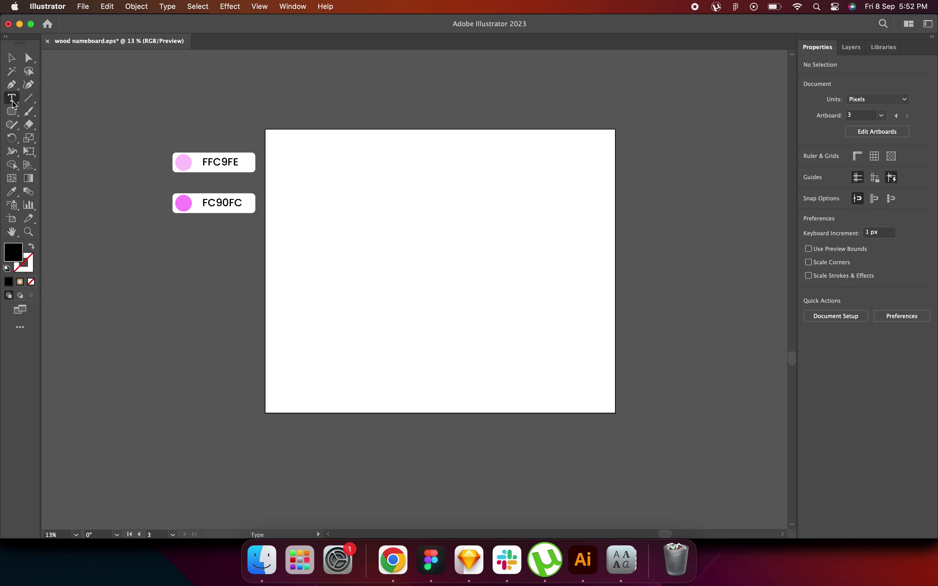
click(329, 183)
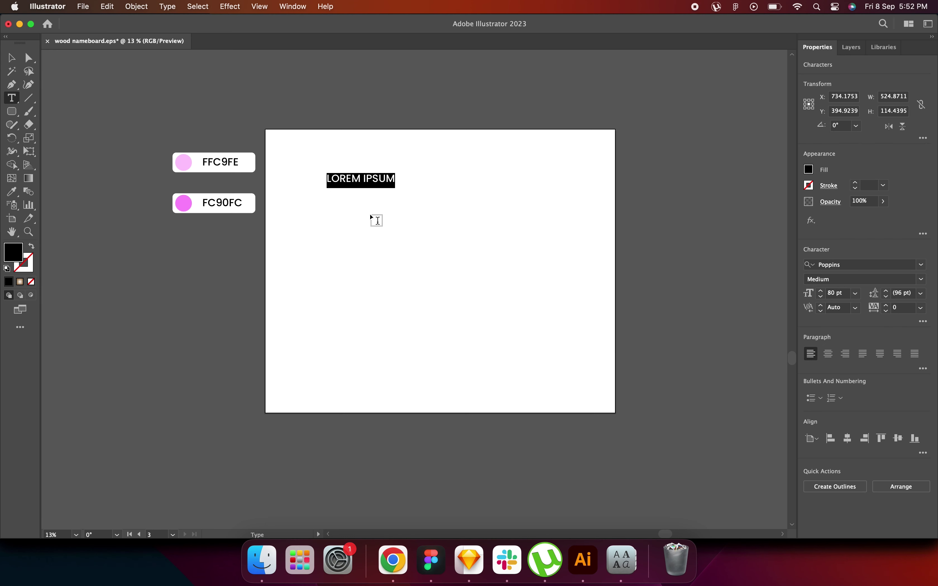
text(BARBIE)
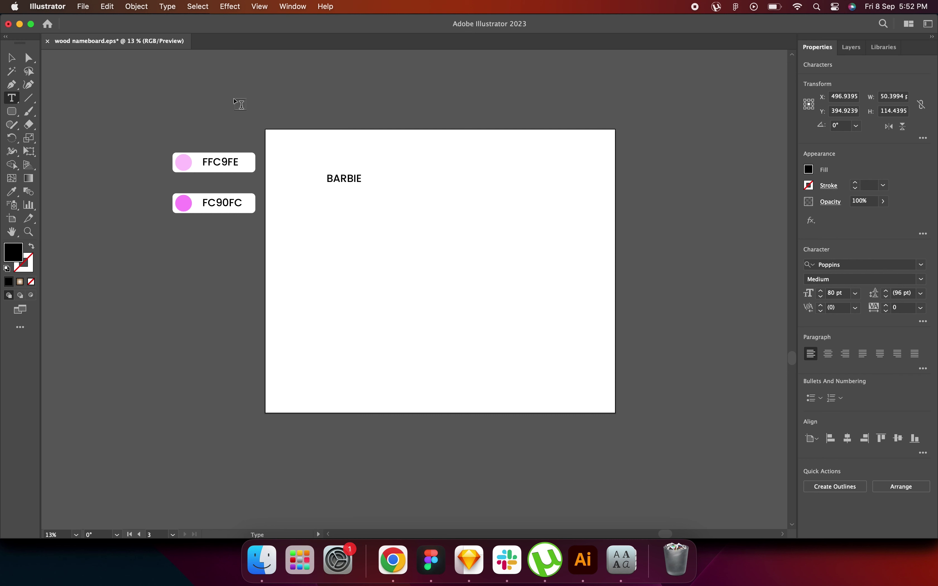
double_click(326, 173)
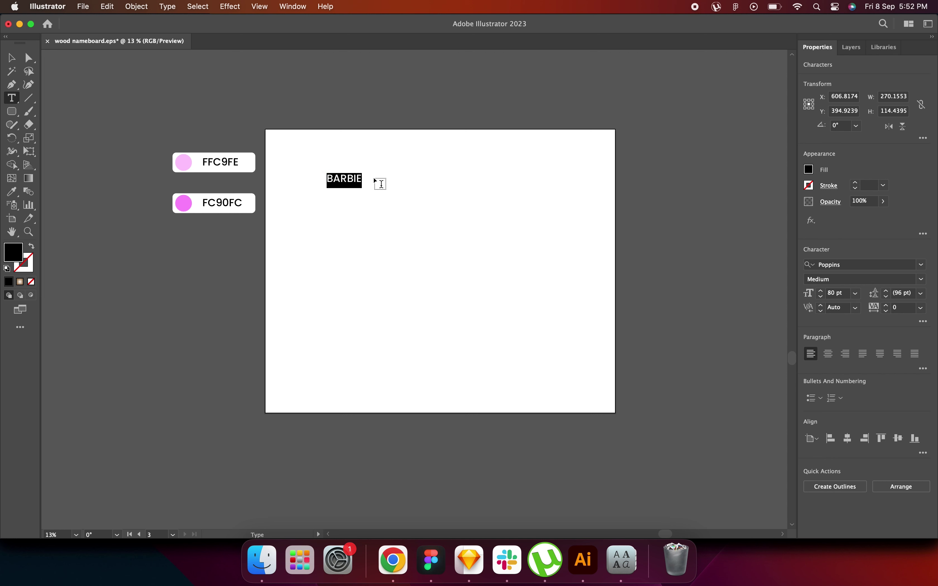
- Set the BARBIE text to Roboto Black at 640 pt
click(922, 265)
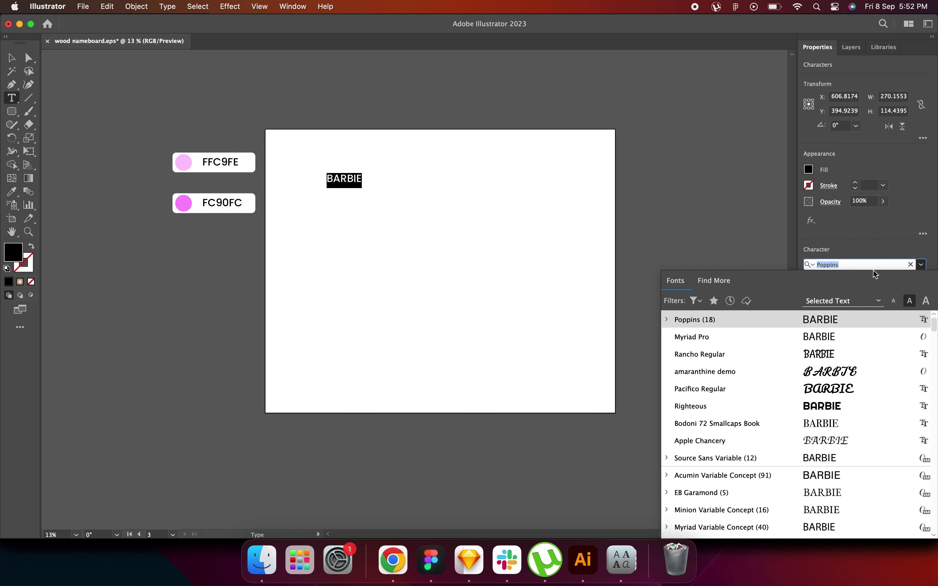
text(robot)
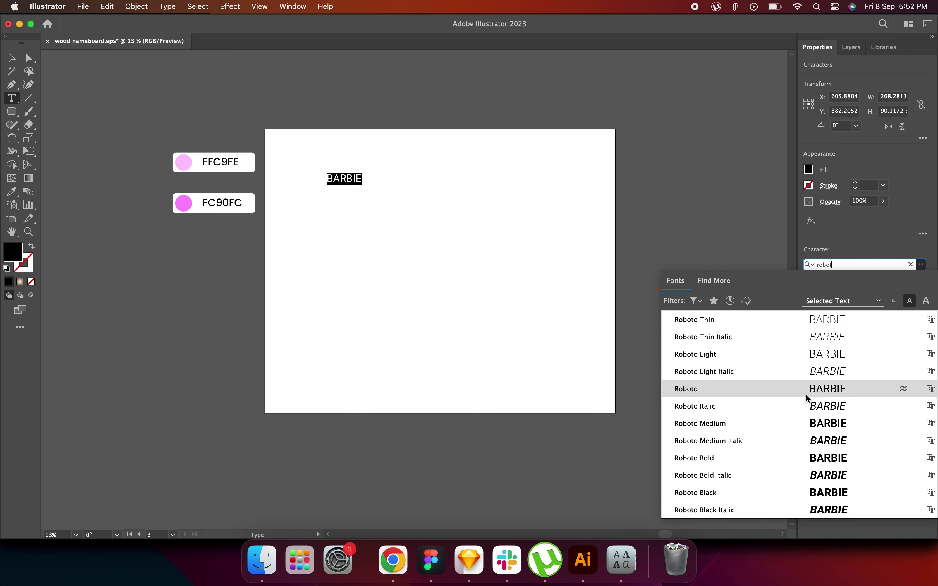
click(791, 493)
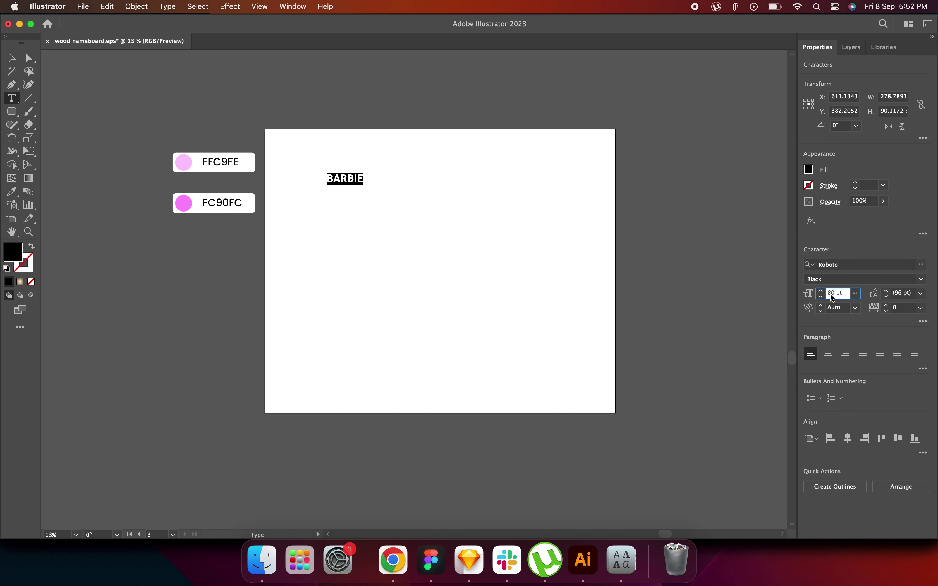
text(640)
key(Return)
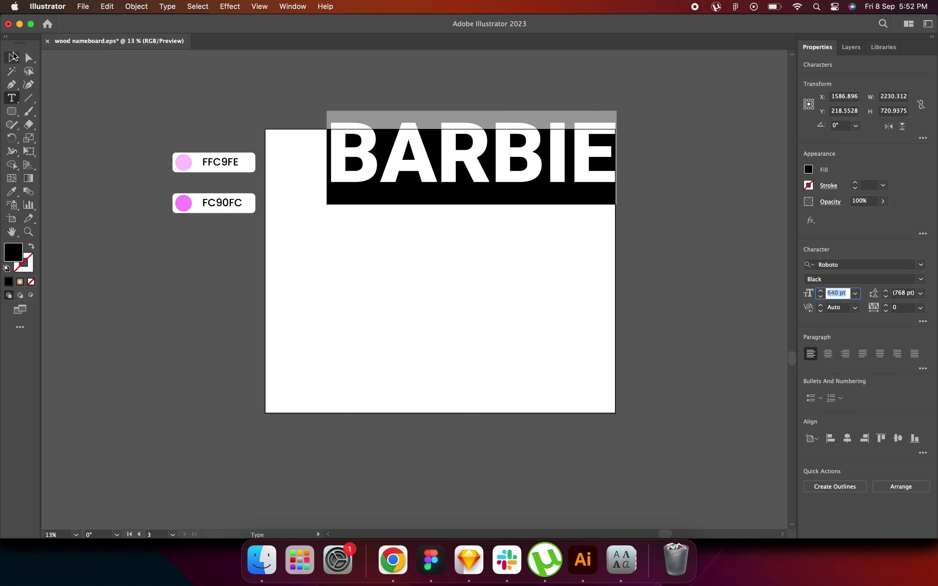
- Move BARBIE to the top and duplicate it into four stacked rows, then select all
click(14, 57)
drag(364, 167, 338, 181)
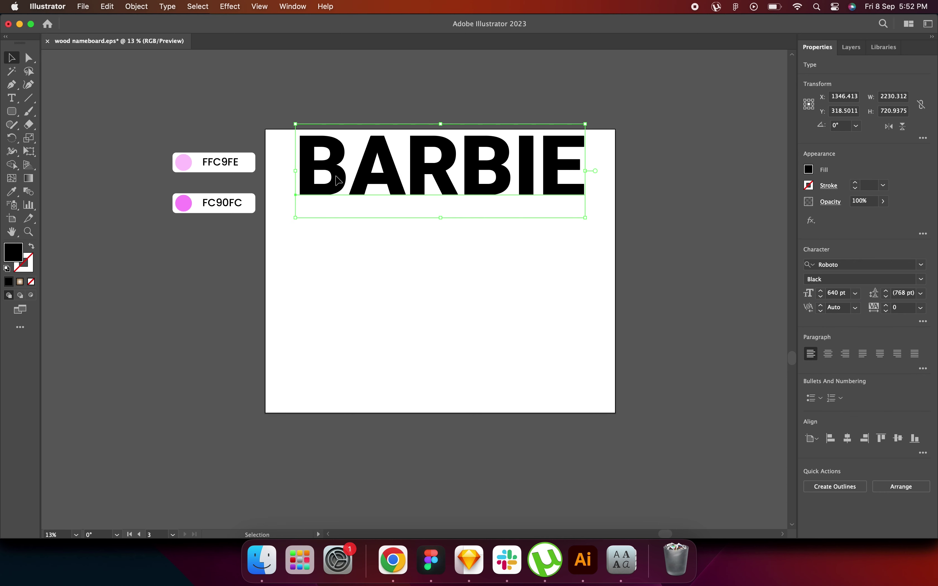
drag(338, 179, 339, 254)
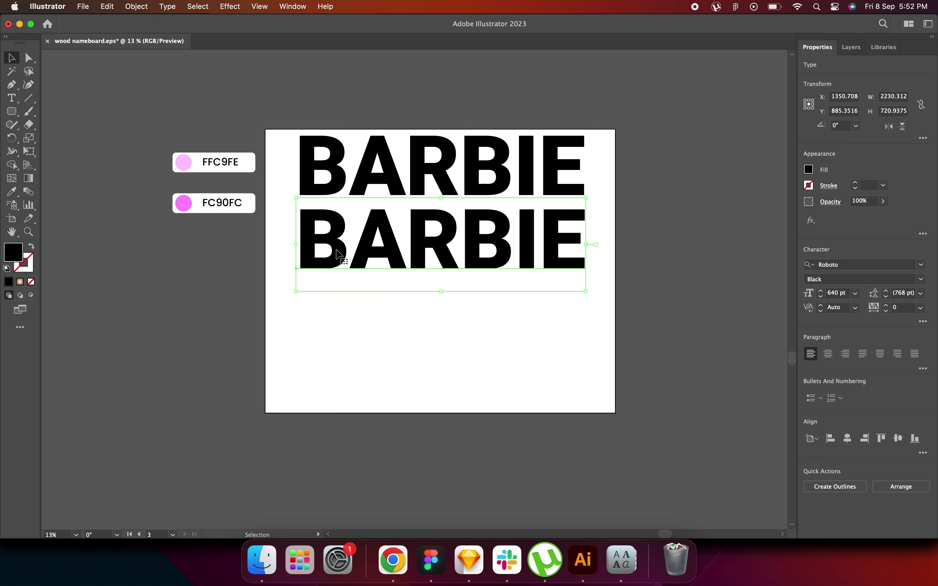
key(super+d)
key(super+d)
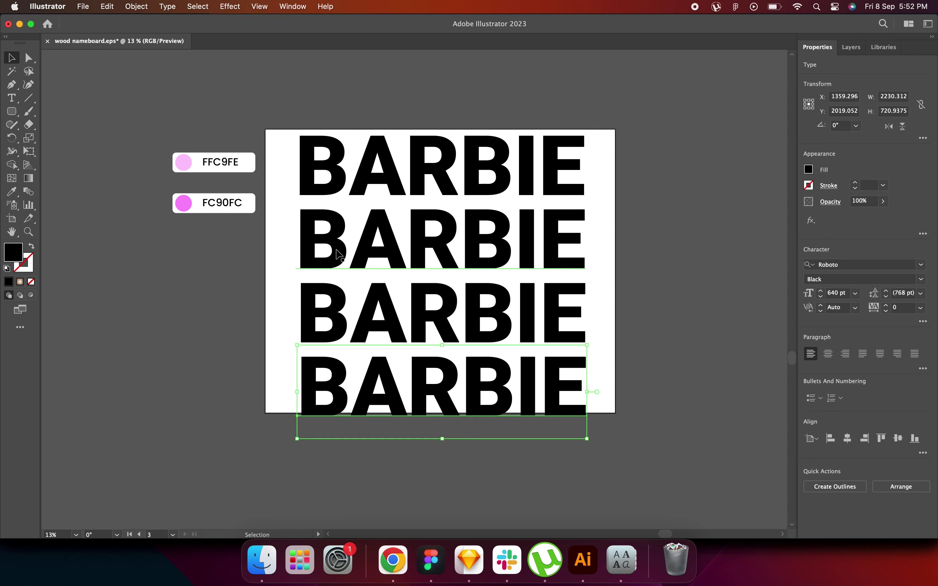
key(super+a)
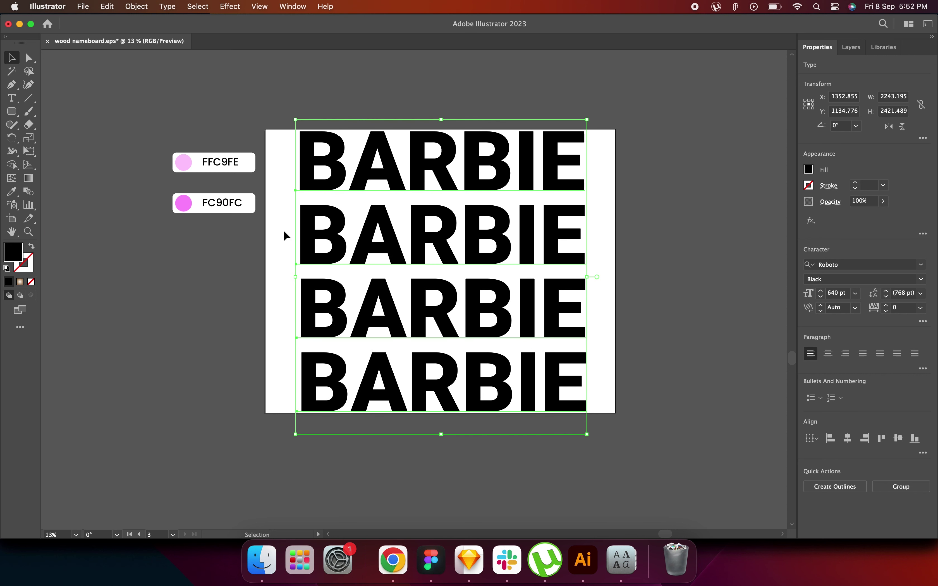
- Draw a 2691.8 × 2184.277 px rectangle over the artboard and send it behind the BARBIE rows
click(242, 239)
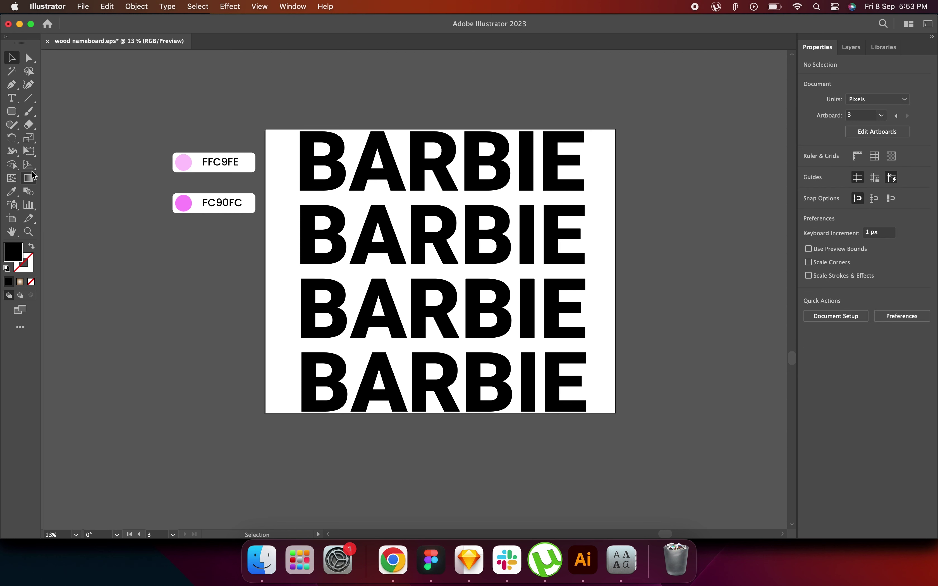
click(12, 111)
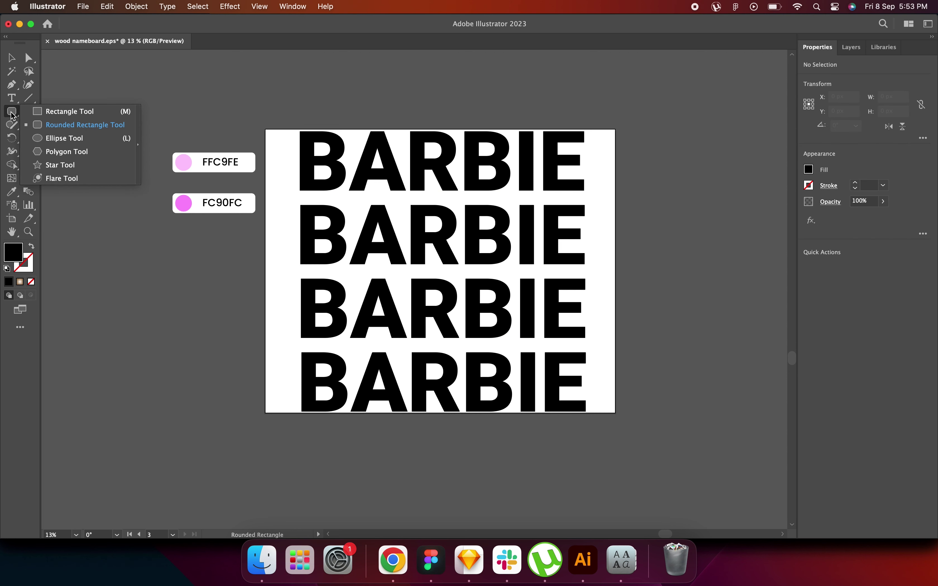
click(54, 116)
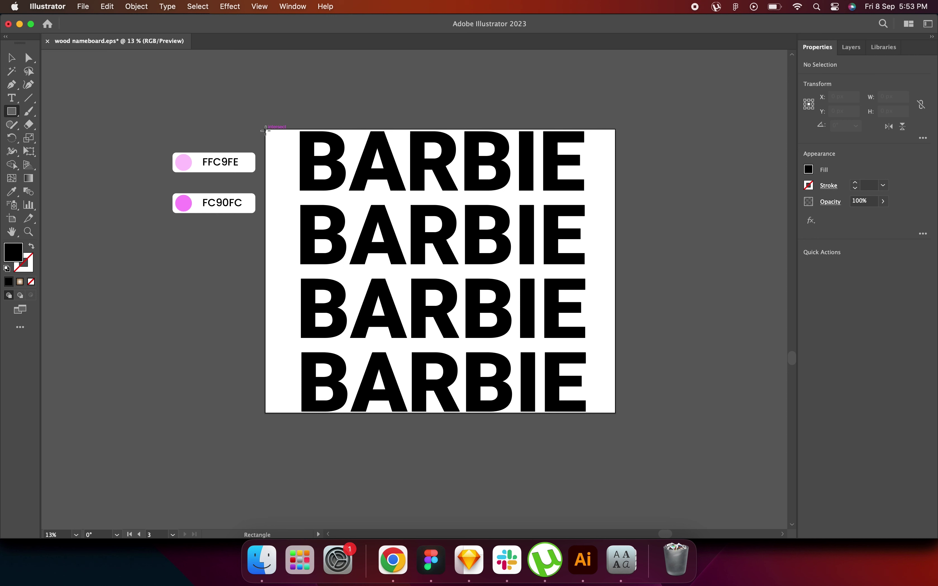
drag(266, 129, 614, 416)
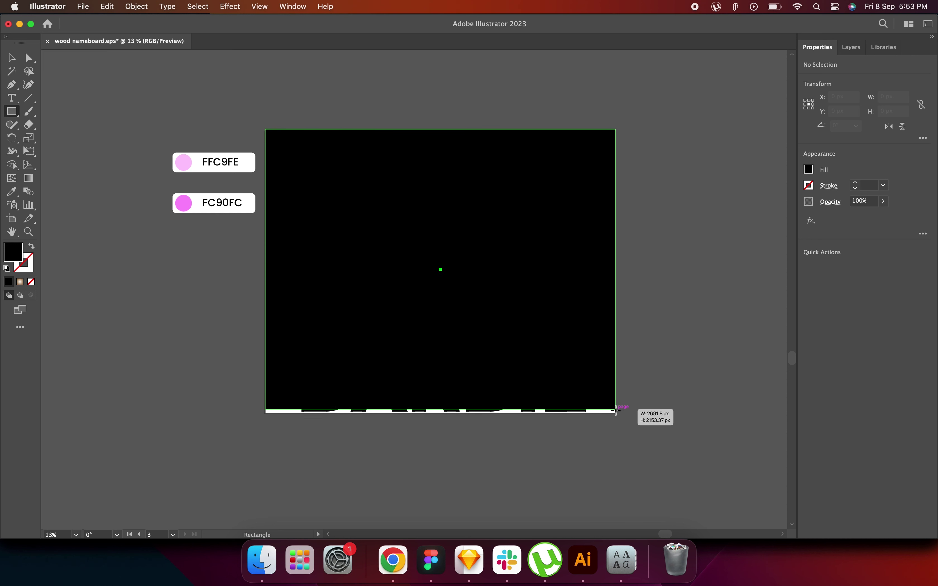
drag(615, 416, 615, 414)
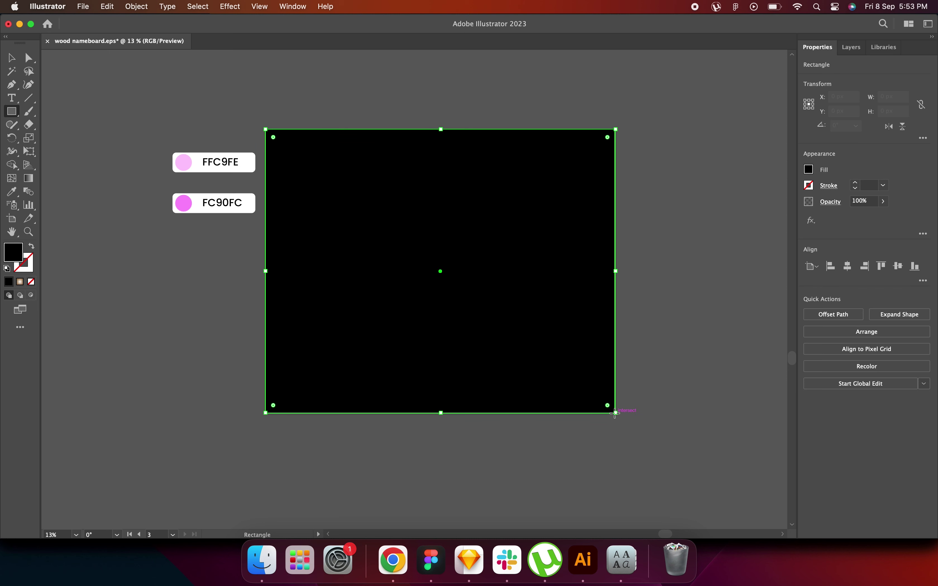
right_click(505, 319)
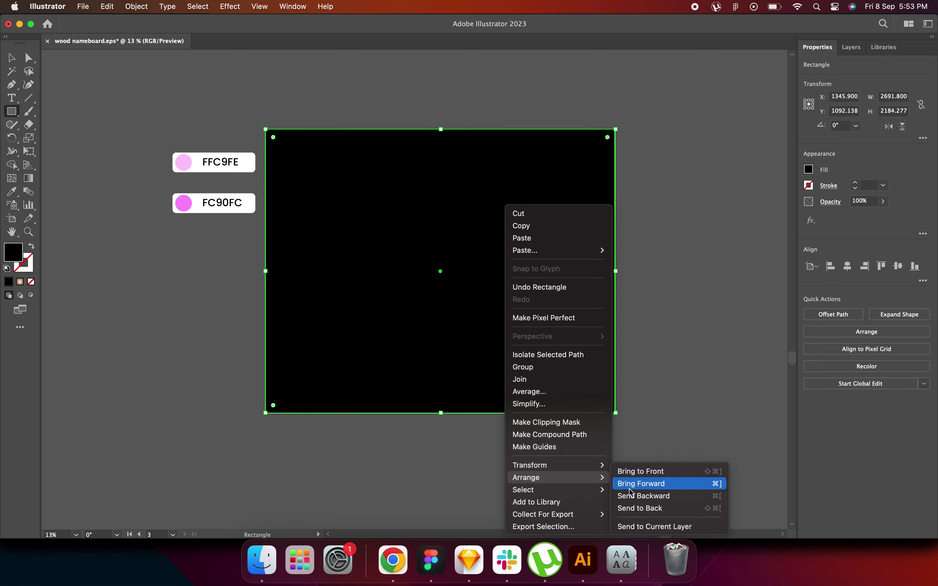
mouse_move(526, 477)
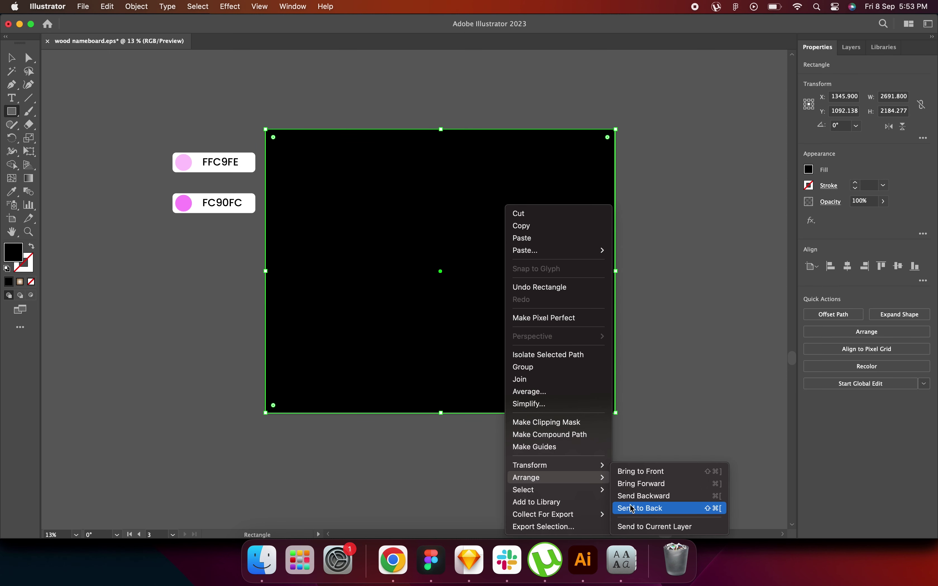
click(628, 508)
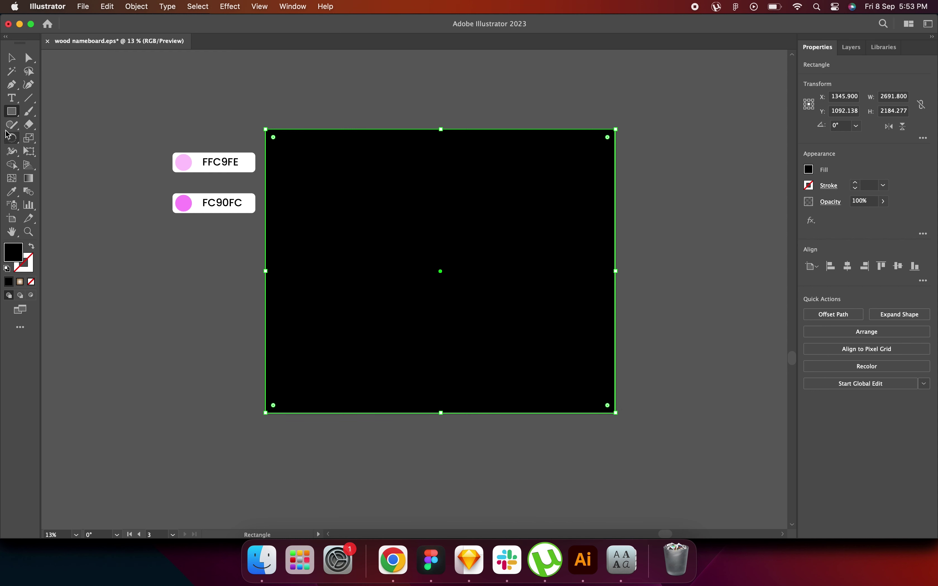
- Fill the background rectangle with the light pink FFC9FE using the Eyedropper
click(12, 191)
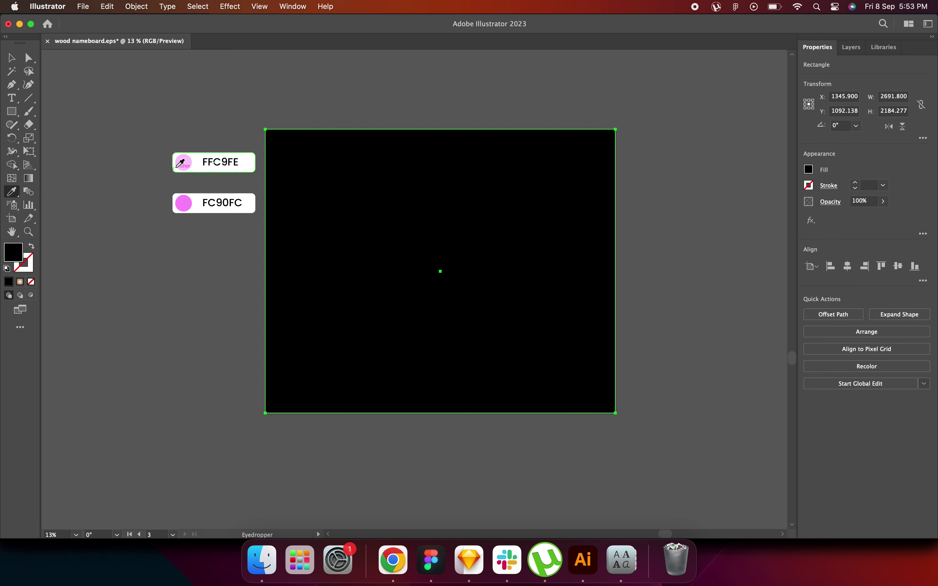
click(182, 165)
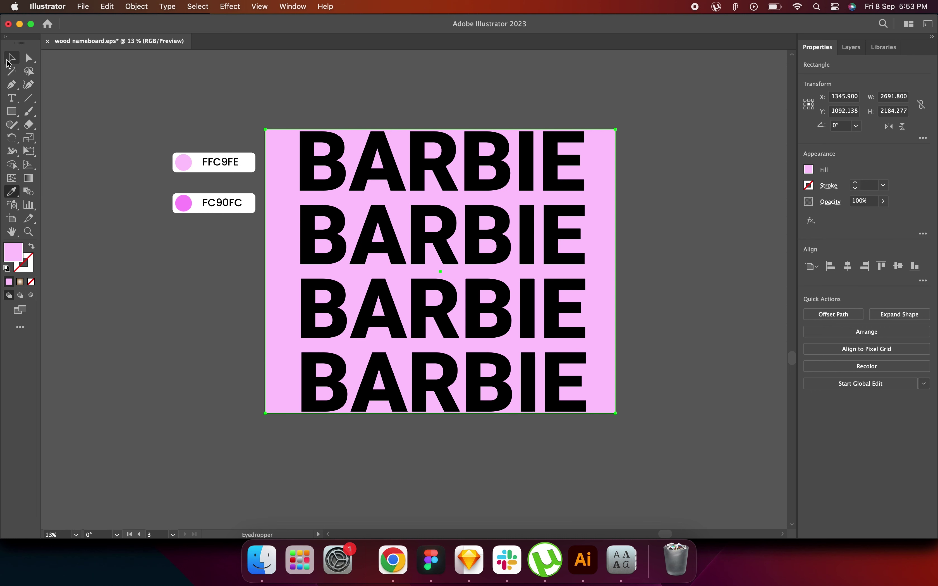
click(11, 59)
- Select the BARBIE rows and set their fill to white (ffffff)
click(335, 183)
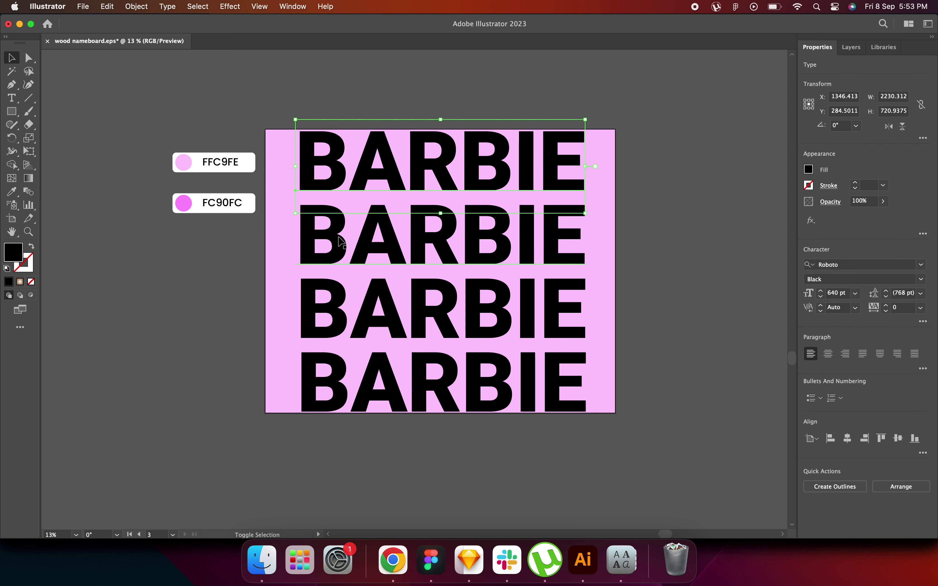
shift+click(336, 396)
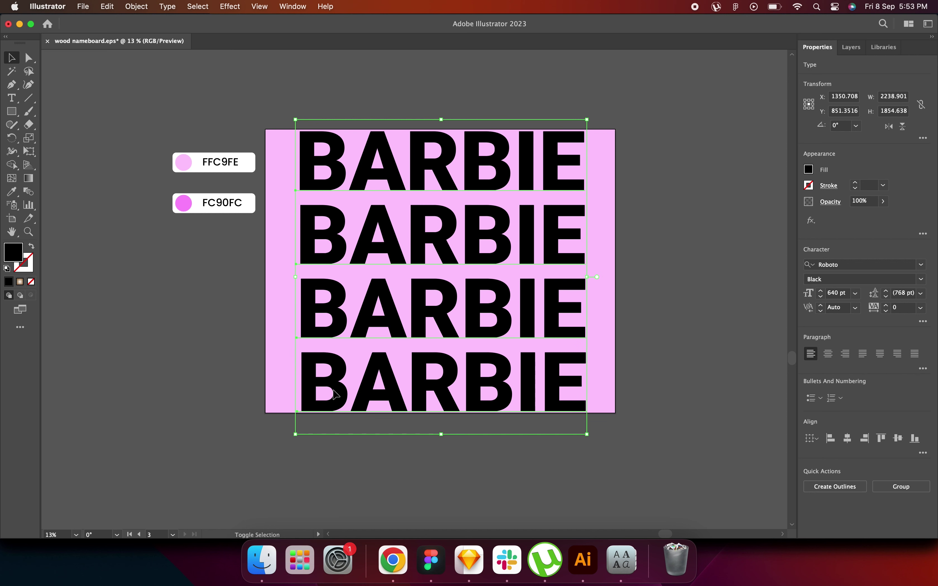
double_click(12, 259)
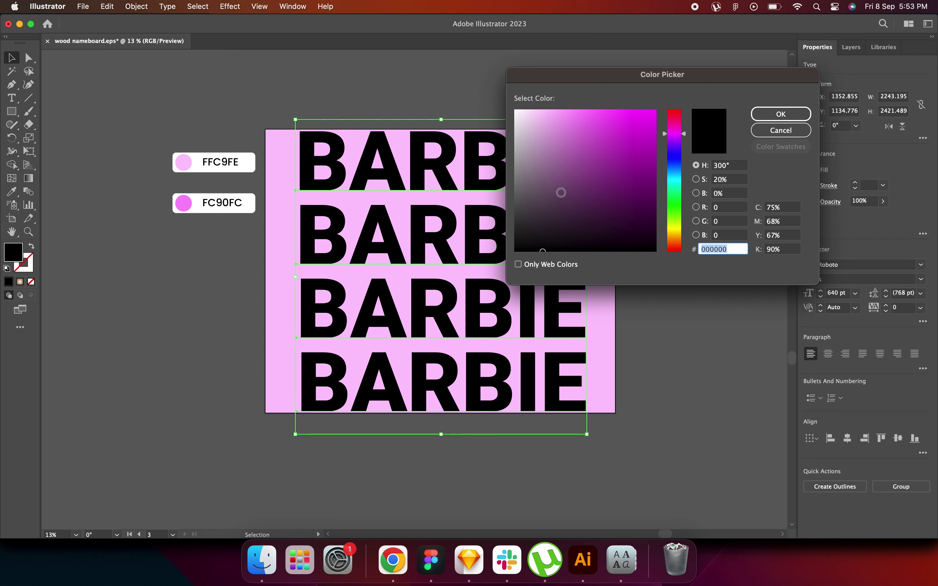
text(ffffff)
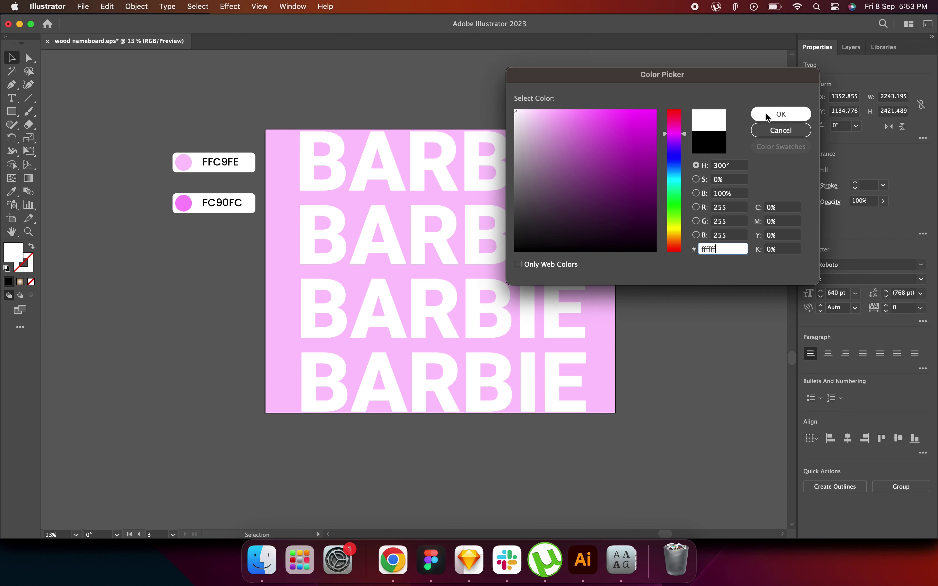
click(766, 116)
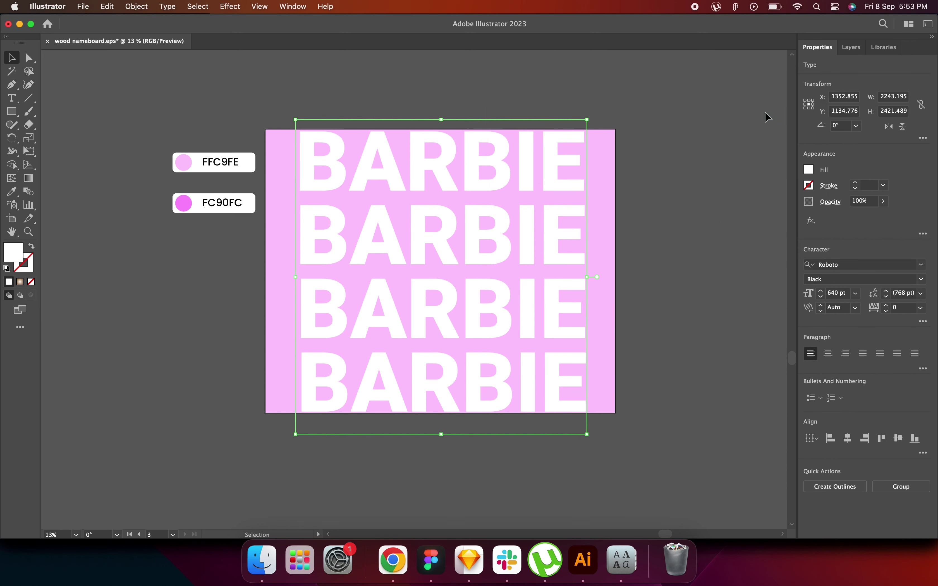
- Set the BARBIE rows' opacity to 40%
click(861, 202)
text(40)
key(Return)
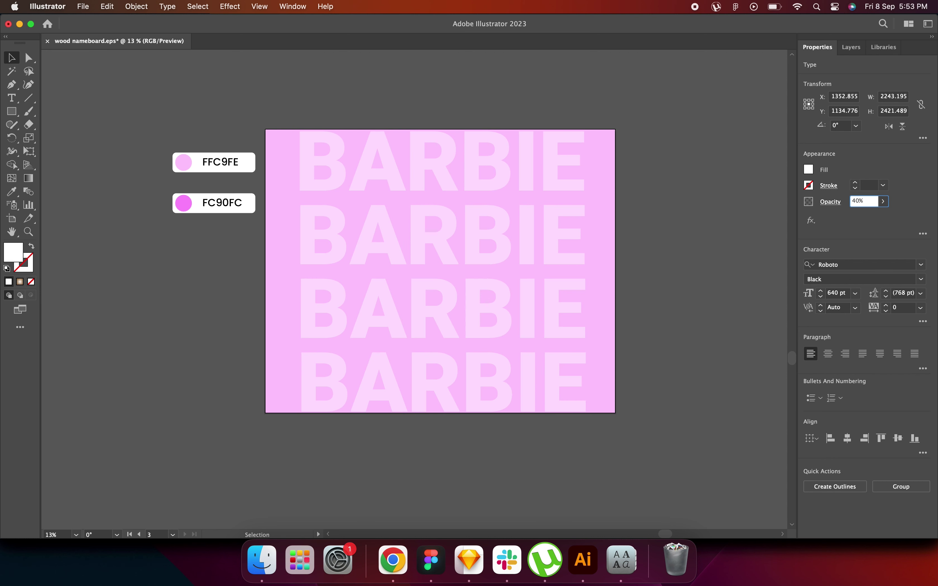
key(Escape)
click(661, 244)
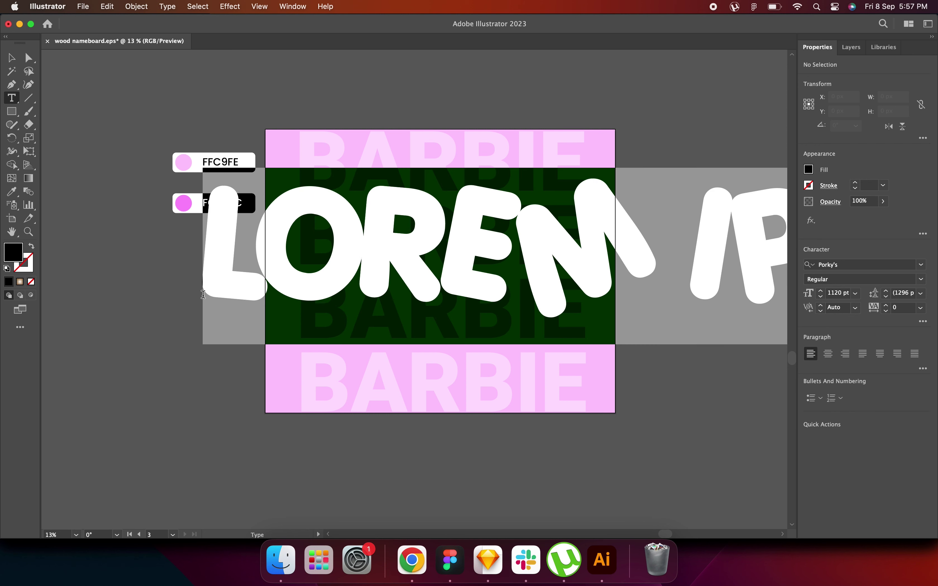
- Type a large letter B and move it onto the artboard over the BARBIE rows
click(203, 294)
text(B)
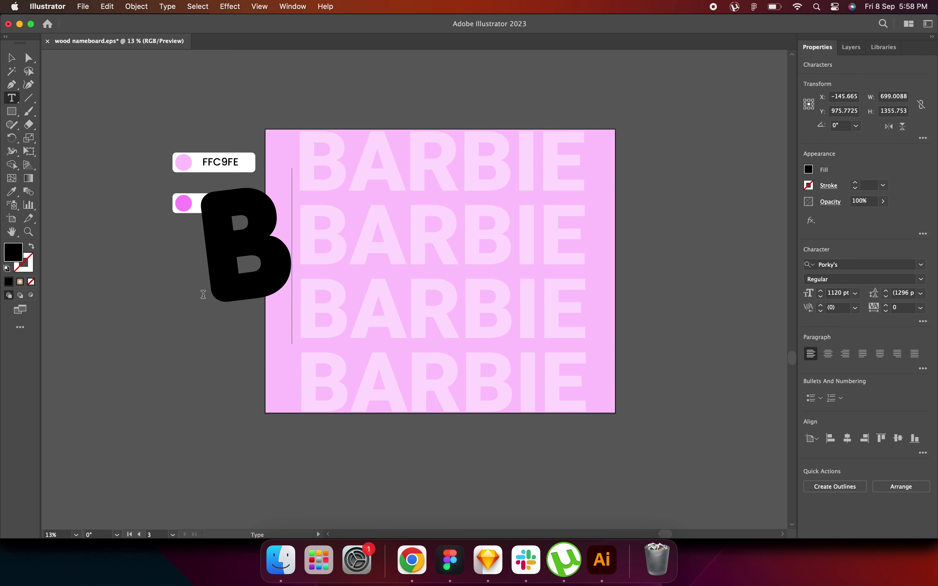
key(Escape)
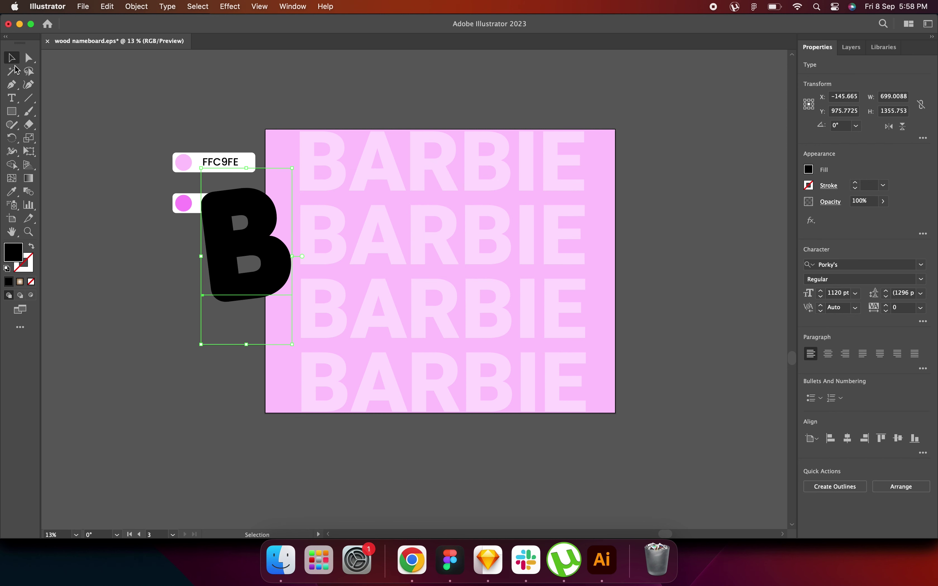
drag(251, 257, 369, 266)
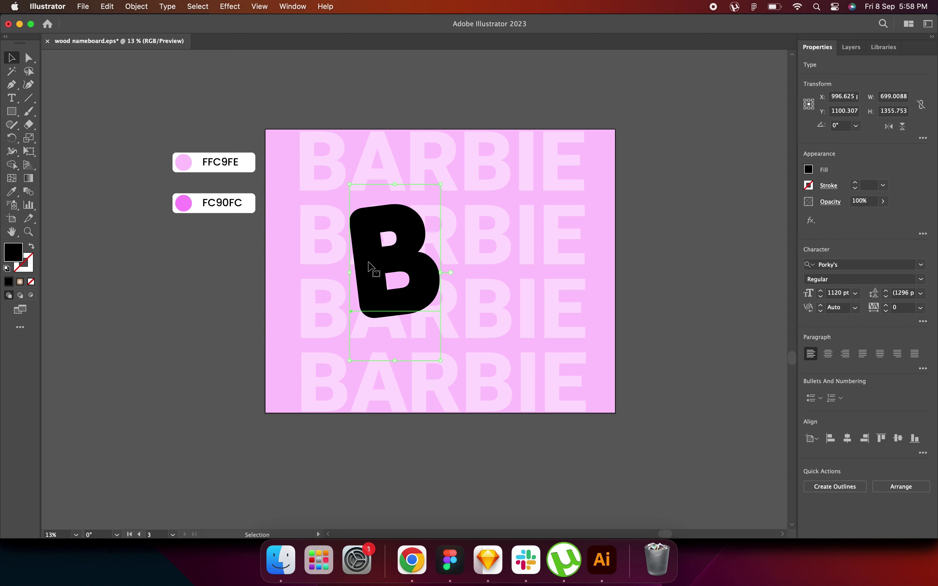
- Colour the B with the FC90FC pink using the Eyedropper
click(12, 191)
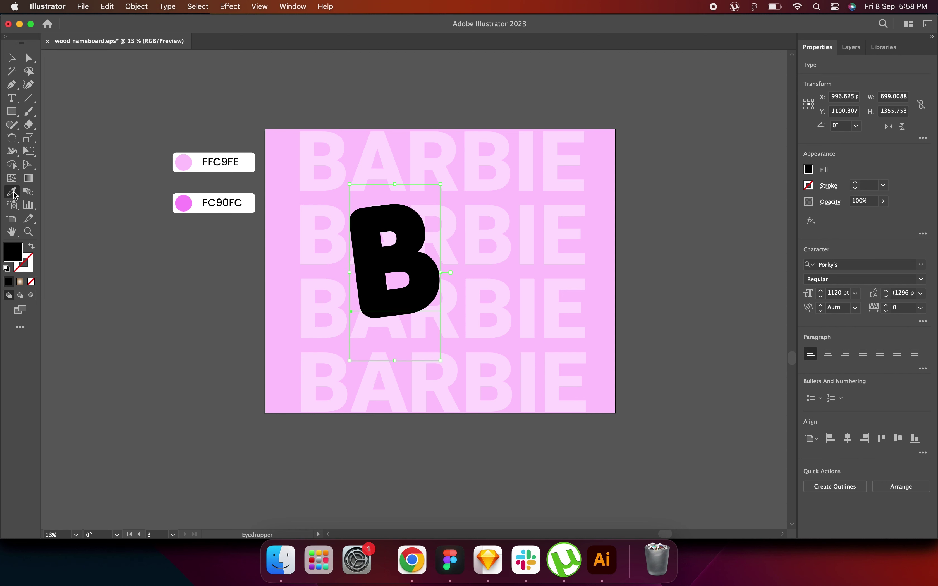
click(183, 202)
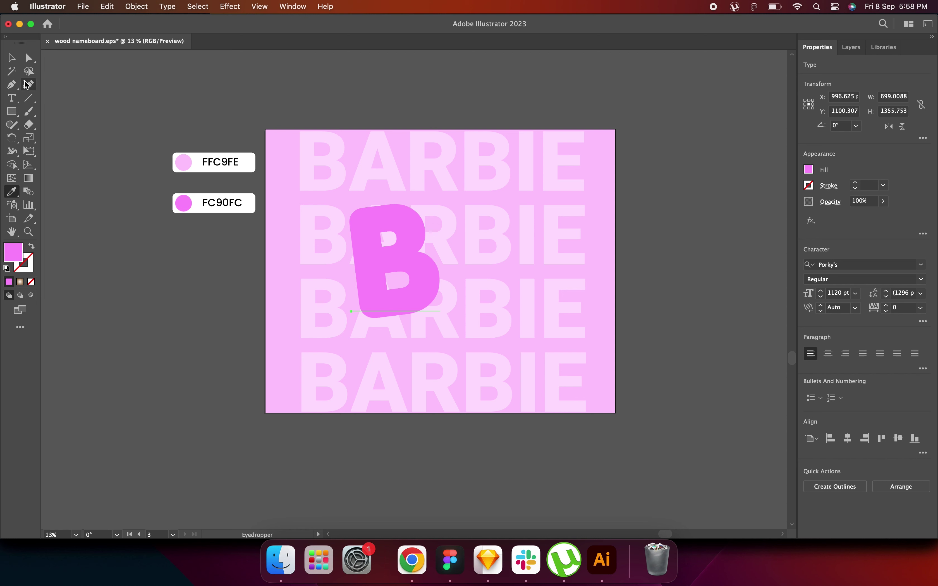
click(11, 58)
click(292, 7)
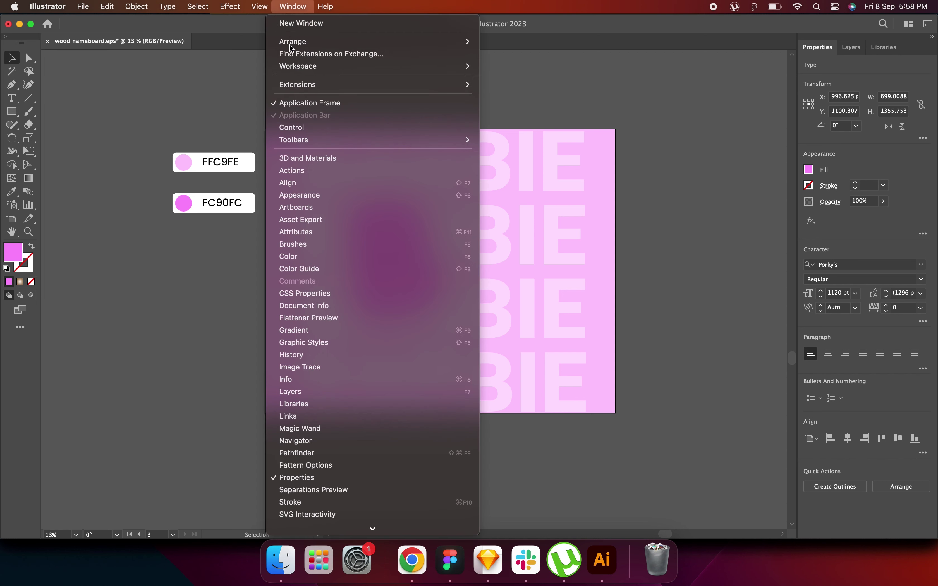
- Apply a 3D Inflate effect to the B at 100% volume, inflated both sides, with 16° perspective
click(306, 158)
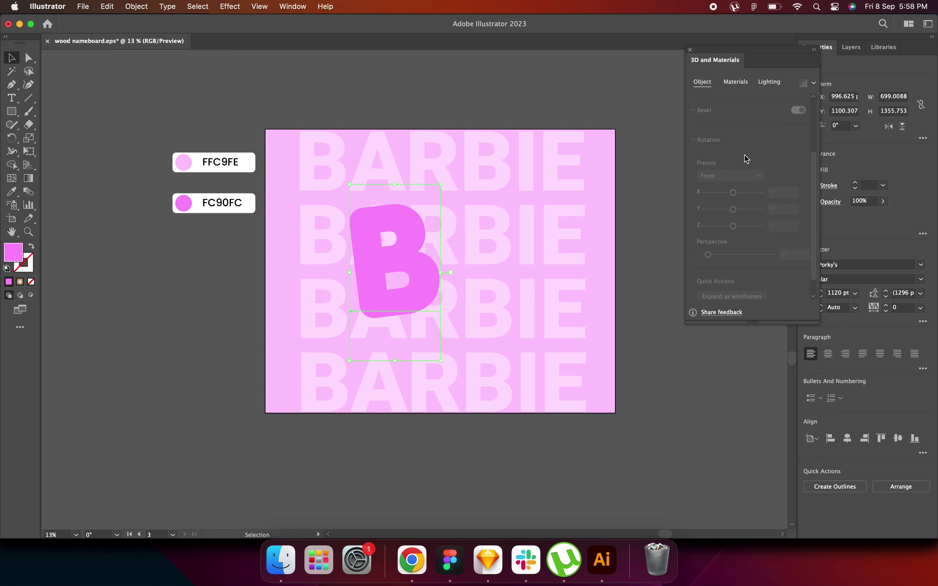
click(795, 125)
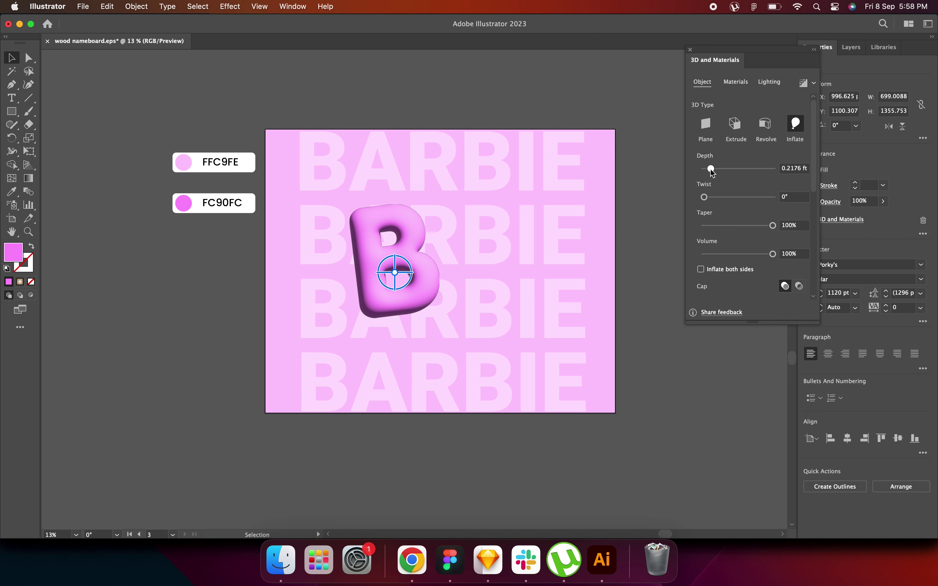
mouse_move(706, 167)
mouse_down()
mouse_move(718, 170)
mouse_move(706, 172)
mouse_up()
drag(772, 254, 833, 255)
scroll(717, 273, down, 10)
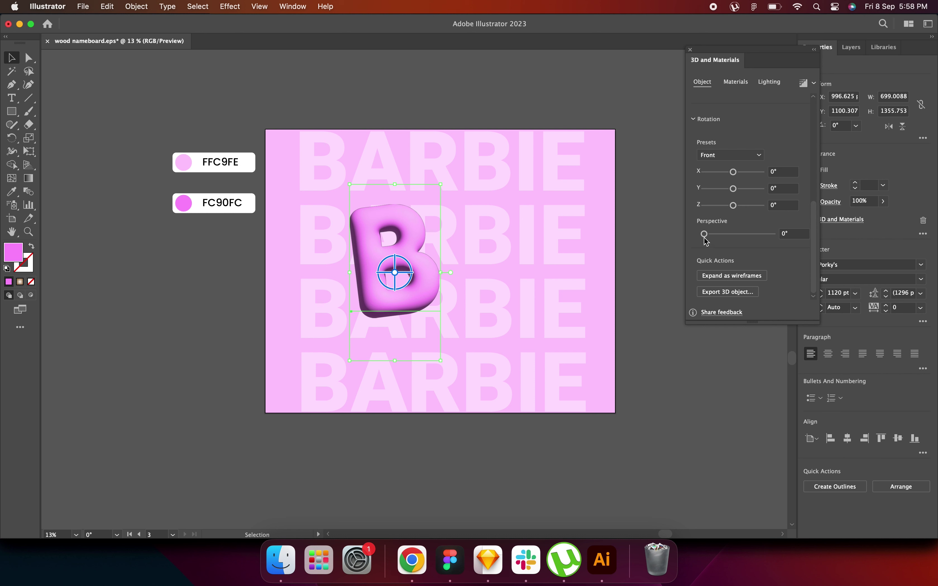
drag(704, 234, 711, 235)
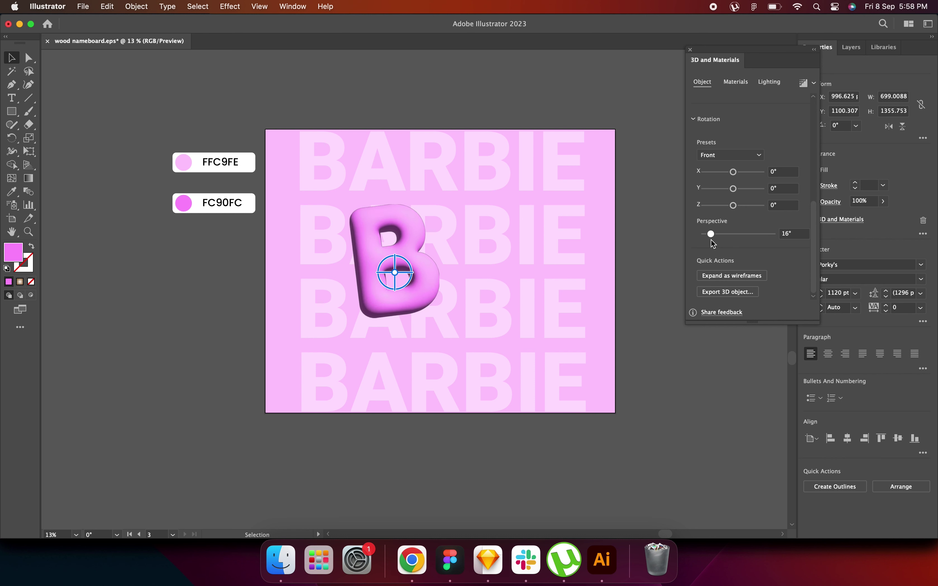
scroll(737, 240, up, 8)
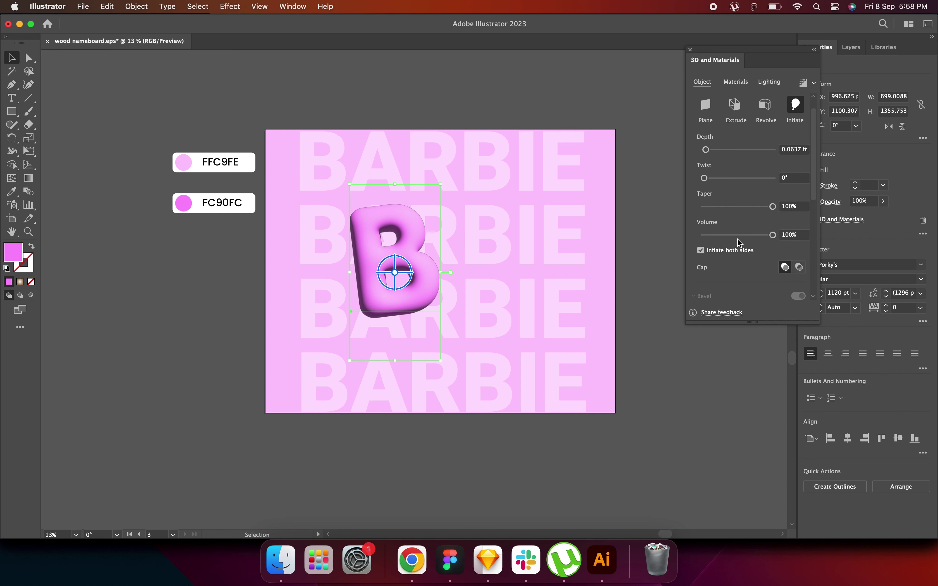
scroll(738, 242, up, 2)
- Move Light 1 to the upper right, render the 3D B, and shift it up-left
click(733, 81)
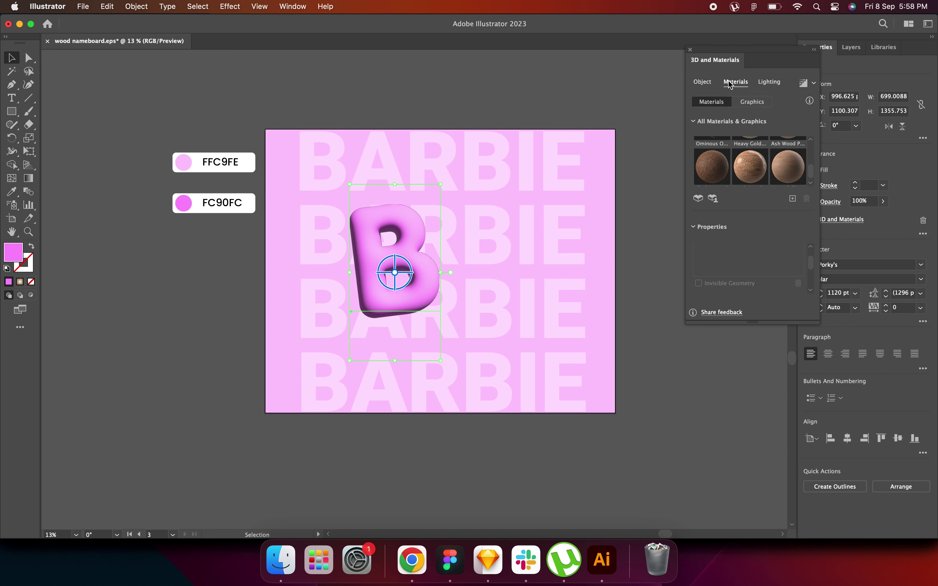
scroll(744, 148, up, 5)
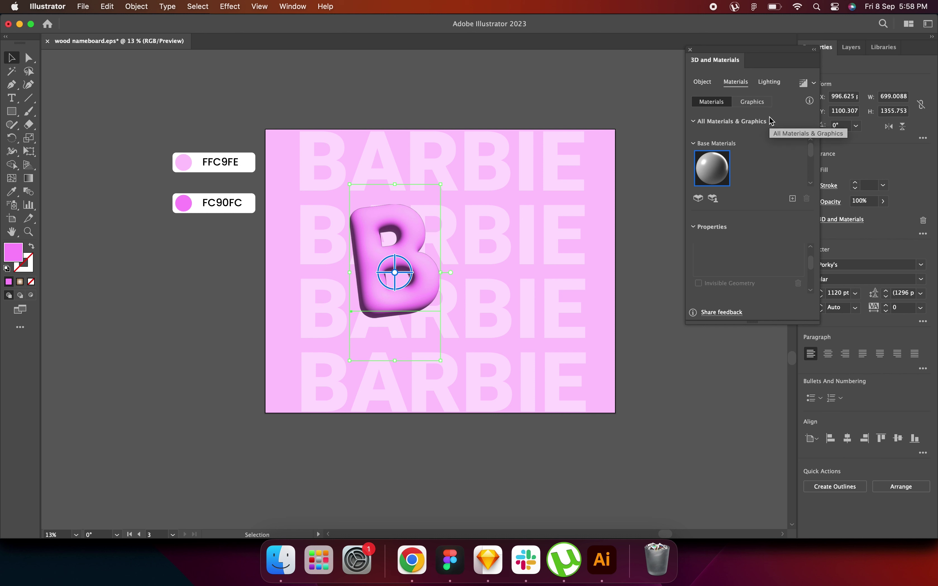
click(769, 81)
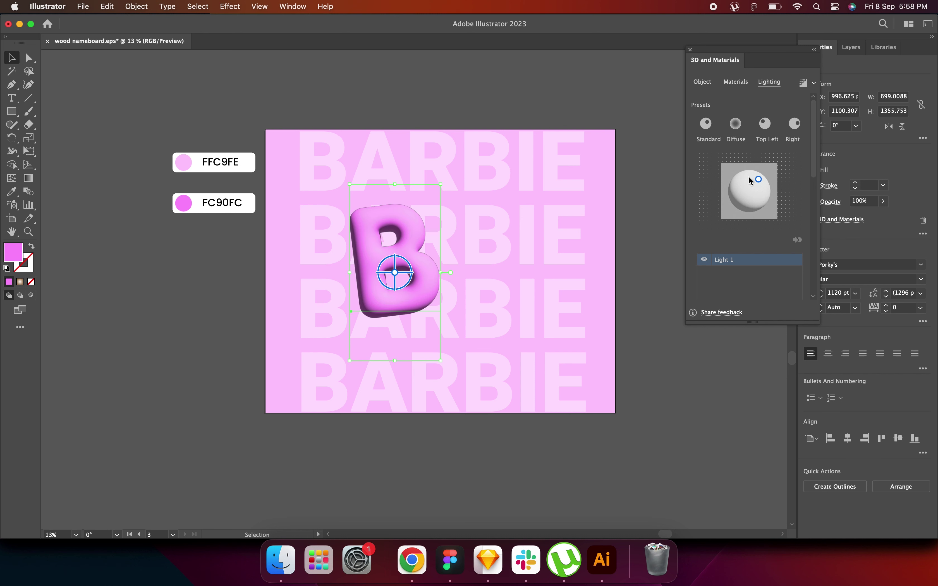
mouse_move(760, 184)
mouse_down()
mouse_move(759, 196)
mouse_move(762, 177)
mouse_up()
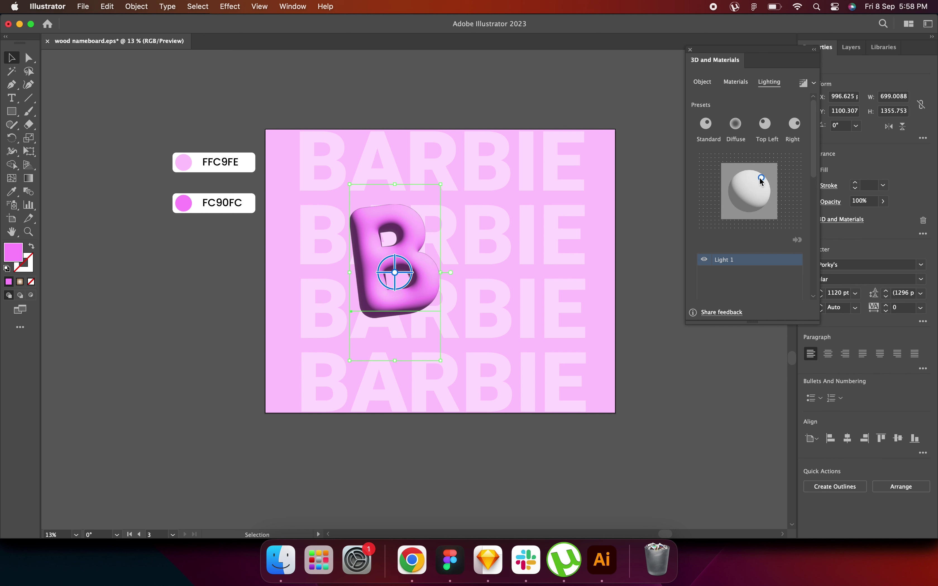
drag(760, 178, 752, 194)
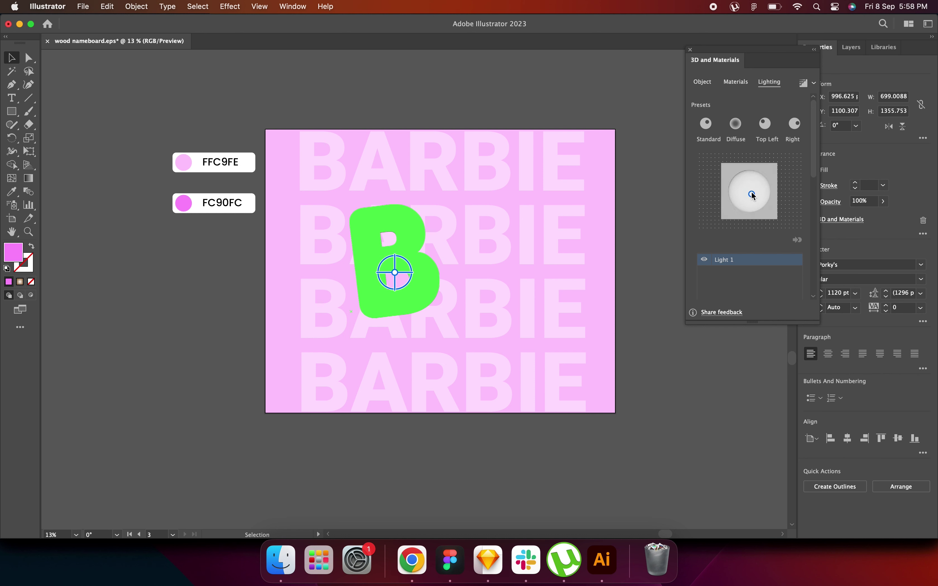
drag(753, 194, 766, 184)
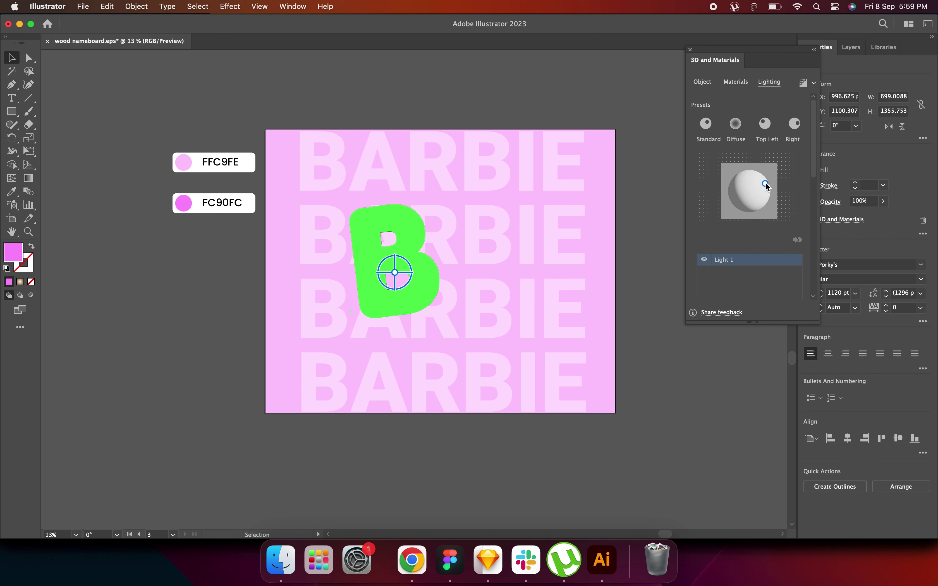
click(814, 84)
mouse_move(401, 282)
mouse_down()
mouse_move(344, 252)
mouse_move(319, 251)
mouse_move(358, 291)
mouse_move(464, 243)
mouse_up()
- Turn 3D letter copies into A and I, moving one copy to the lower half
text(t)
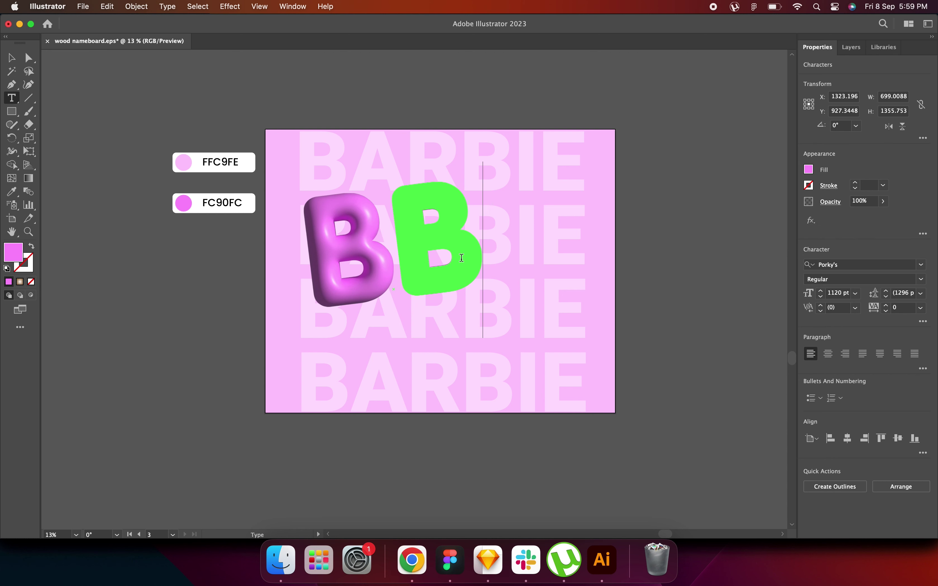
text(A)
key(Escape)
drag(325, 234, 246, 329)
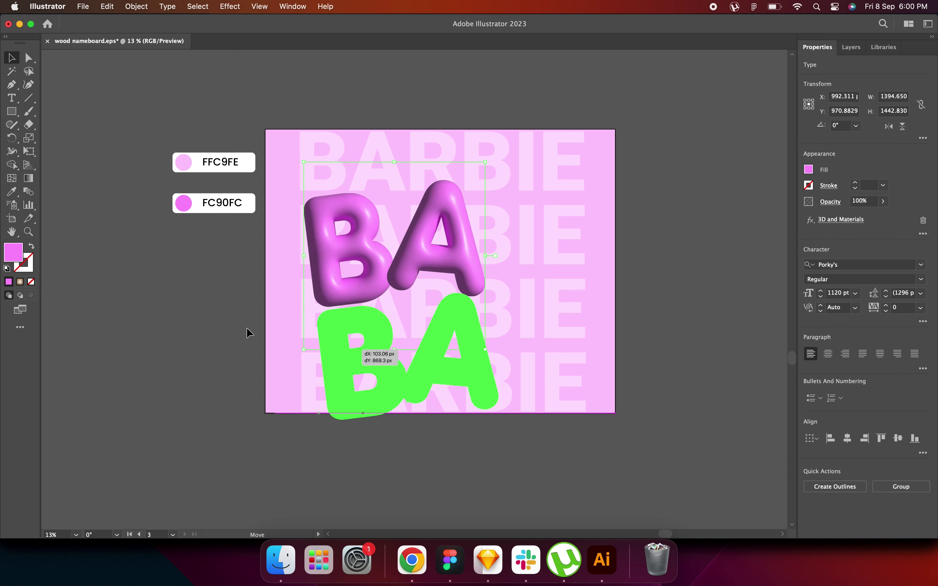
key(t)
click(478, 376)
key(BackSpace)
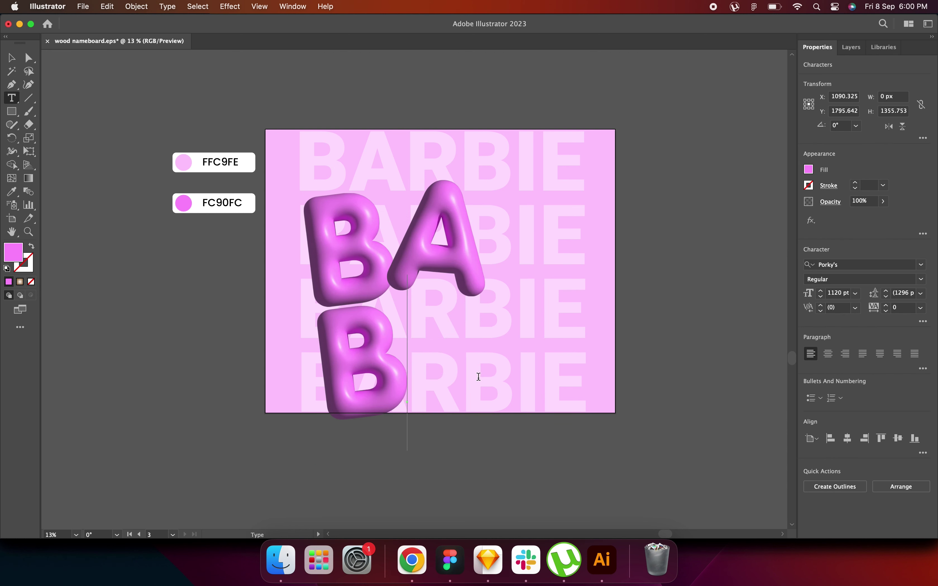
text(I)
key(Escape)
- Add a right-side copy edited to RBIE and move the R beside the A
drag(428, 255, 531, 260)
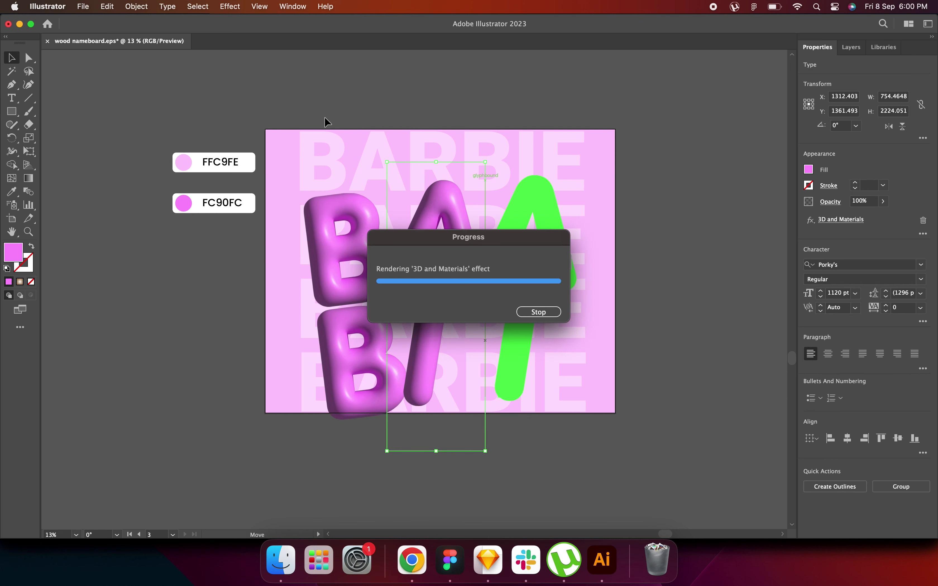
double_click(523, 241)
text(RBIE)
key(Escape)
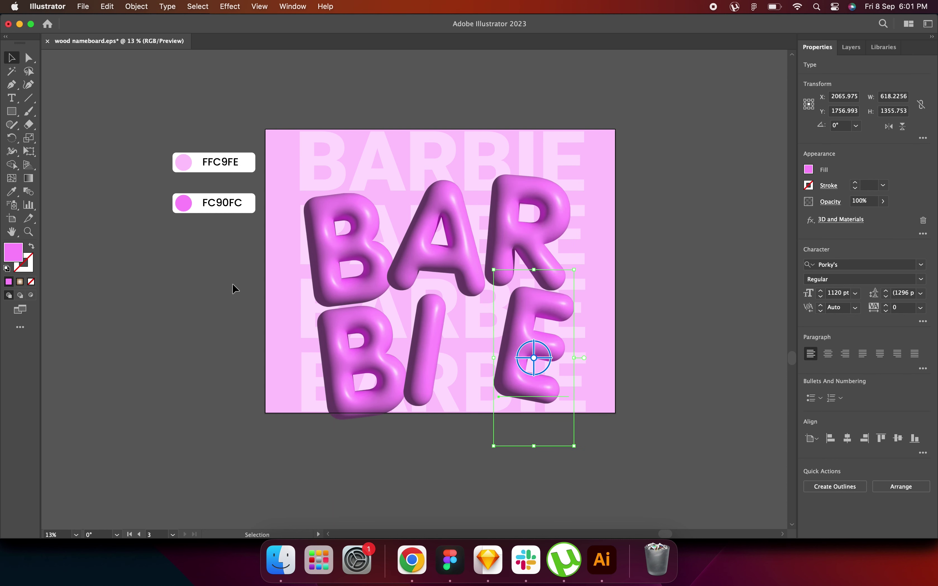
click(234, 289)
drag(509, 255, 495, 268)
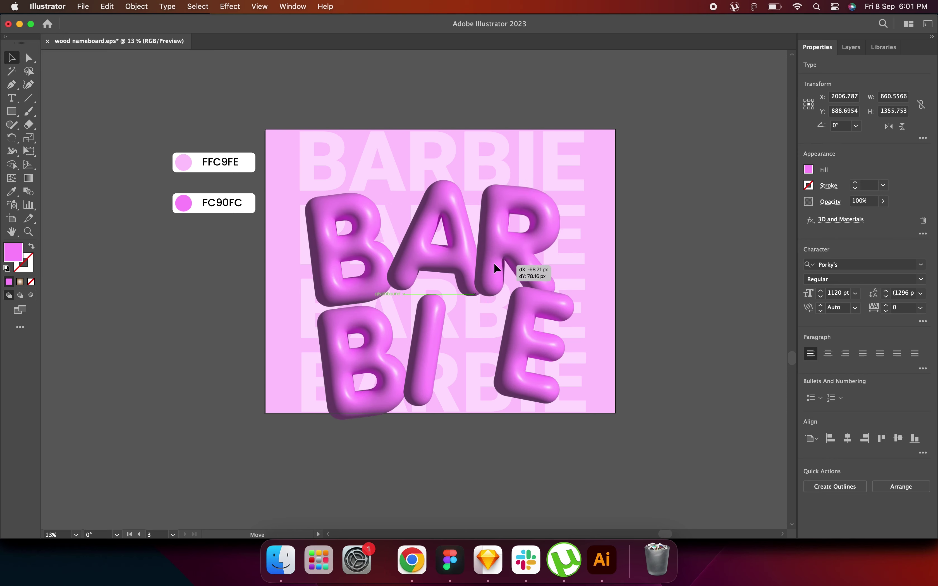
- Bring the overlapping R and A letters to the front
right_click(489, 271)
click(582, 471)
right_click(425, 248)
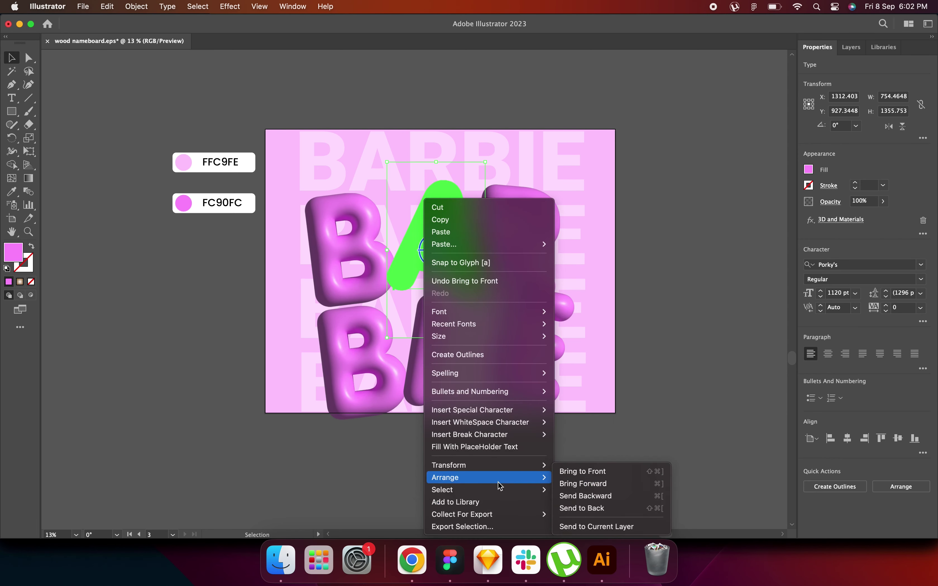
click(582, 471)
click(491, 388)
click(333, 399)
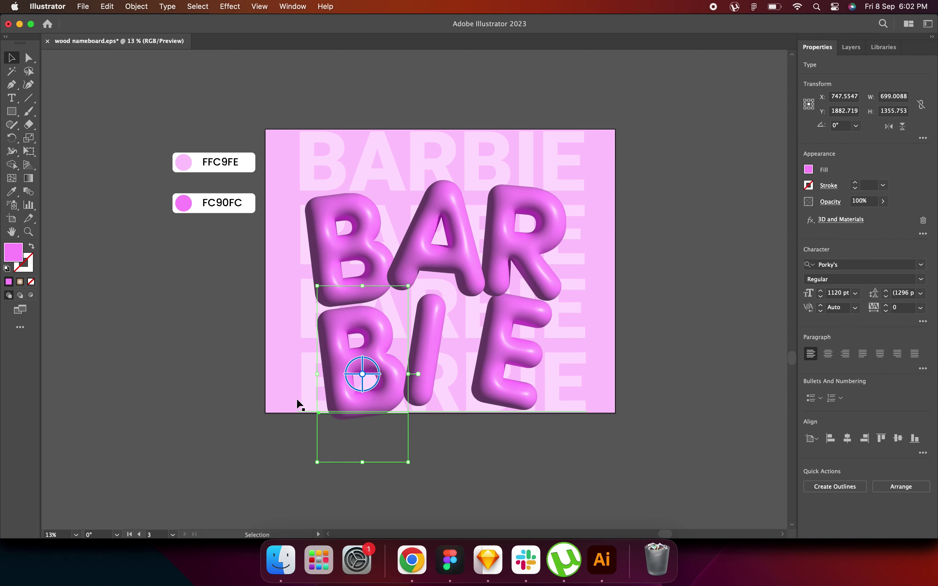
- Scale all letters down and move BIE beside BAR, centring BARBIE on one line
drag(300, 404, 419, 342)
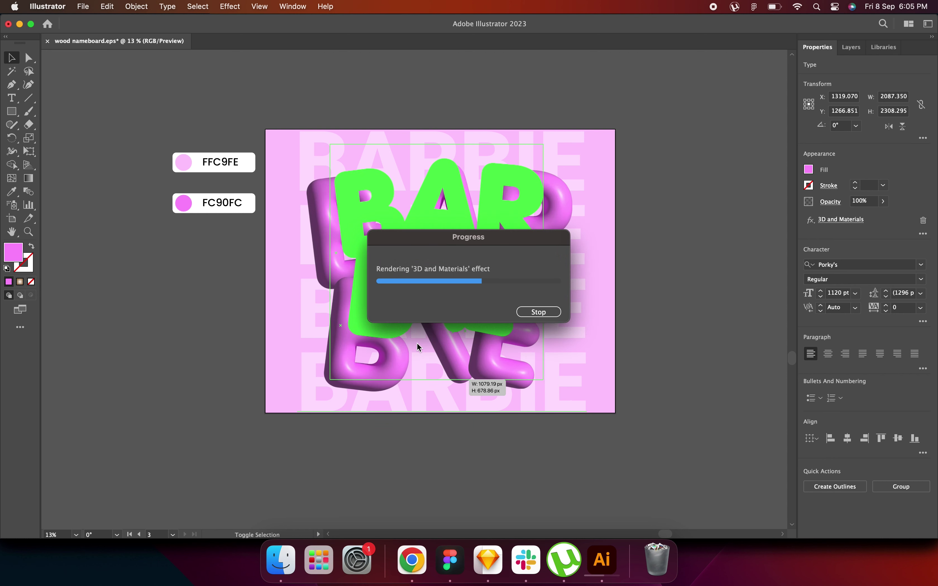
drag(419, 346, 424, 417)
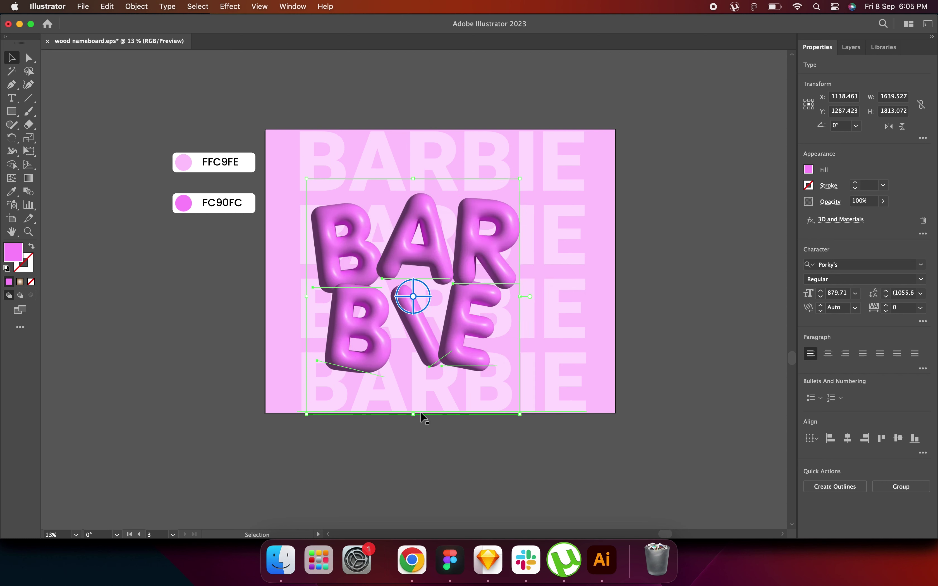
mouse_move(429, 308)
mouse_down()
mouse_move(610, 236)
mouse_move(603, 251)
mouse_up()
drag(436, 238, 384, 271)
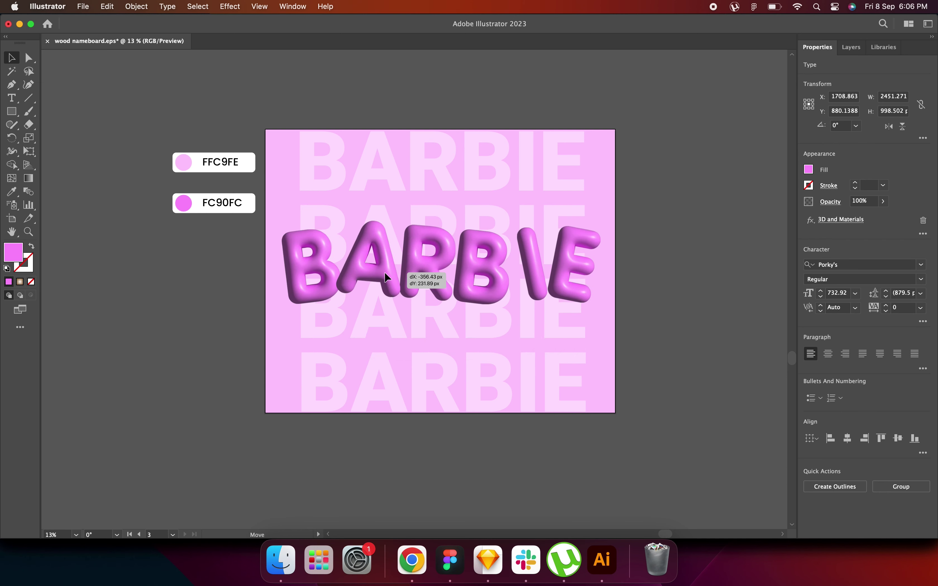
click(197, 326)
- Rotate the I so it stands upright
click(546, 237)
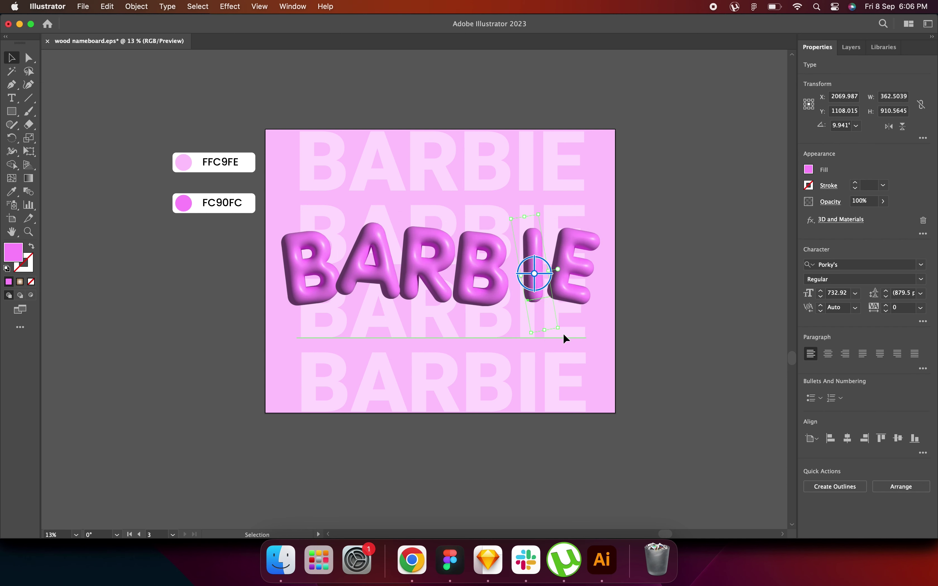
drag(565, 338, 538, 284)
click(198, 336)
scroll(198, 336, up, 2)
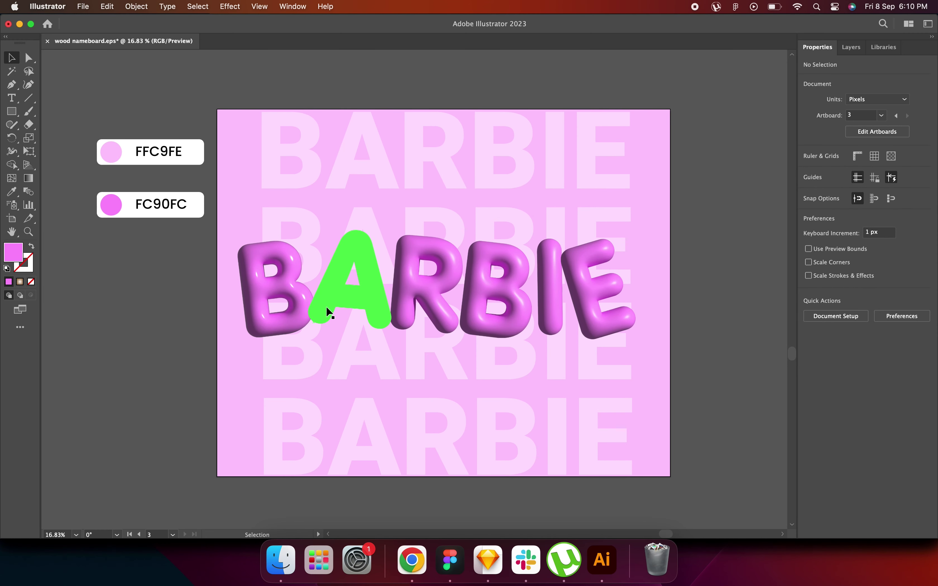
- Lower the A letter's 3D material roughness to 0.14
click(326, 306)
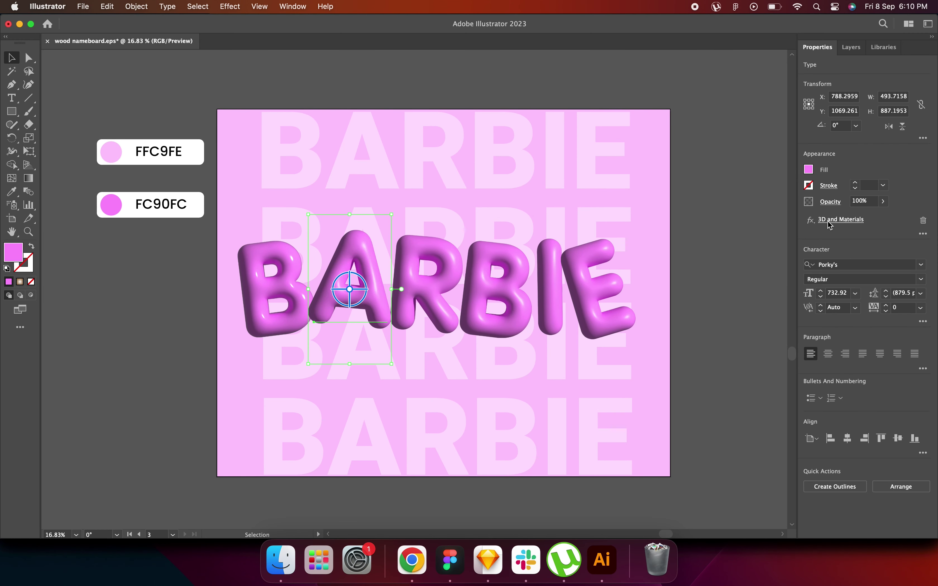
click(829, 220)
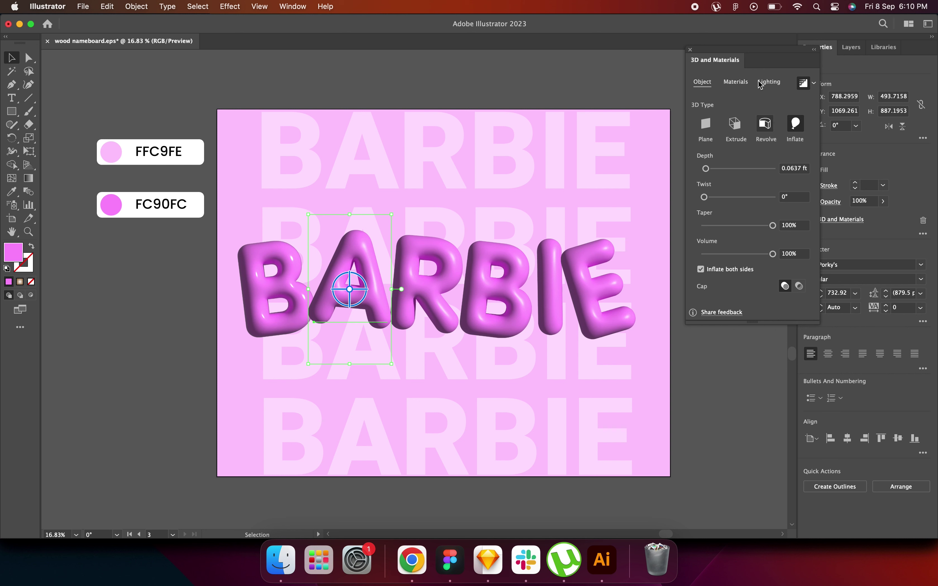
click(735, 82)
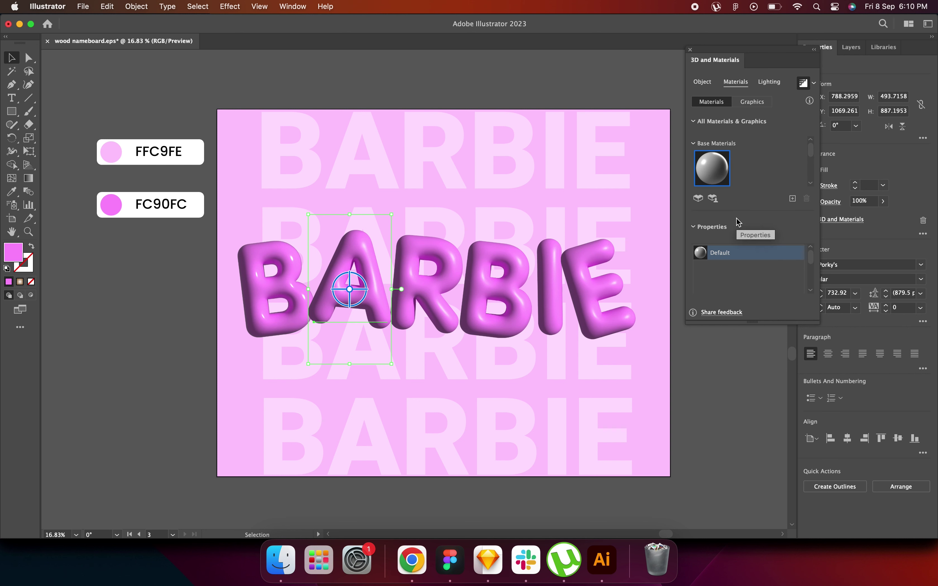
scroll(728, 268, down, 2)
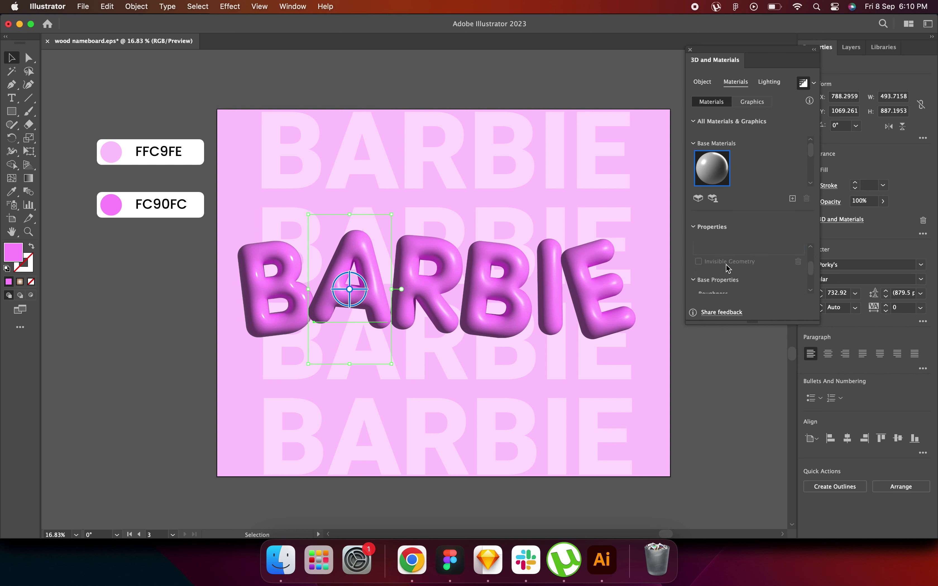
scroll(727, 267, down, 1)
drag(727, 266, 710, 265)
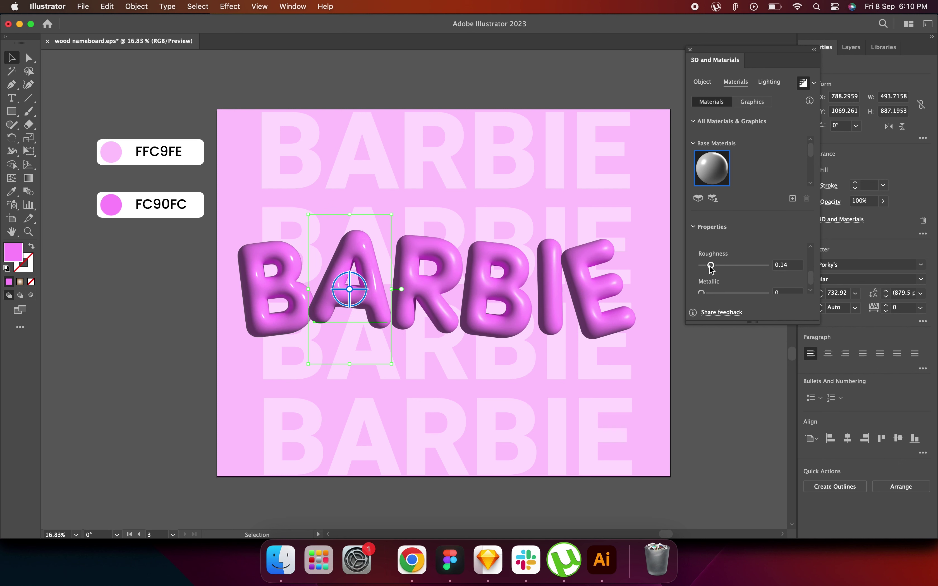
click(792, 268)
drag(792, 268, 765, 270)
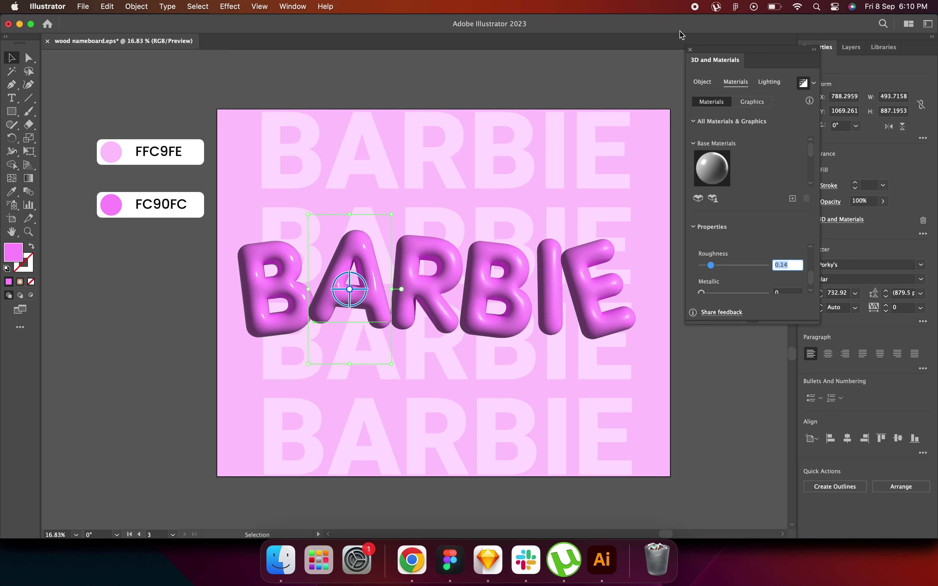
- Give the R, B, I and E letters 0.14 roughness, then fit the poster in the window
click(437, 252)
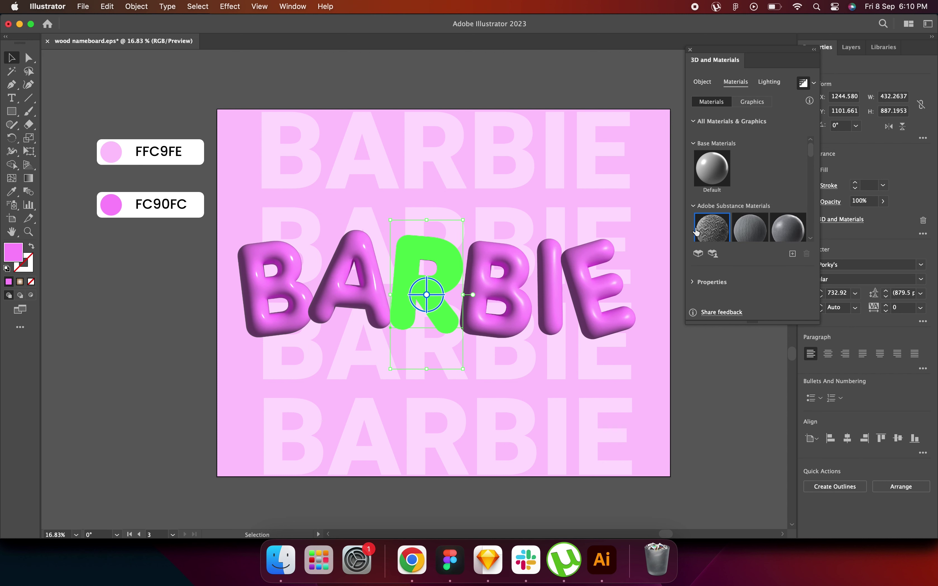
click(707, 282)
click(518, 308)
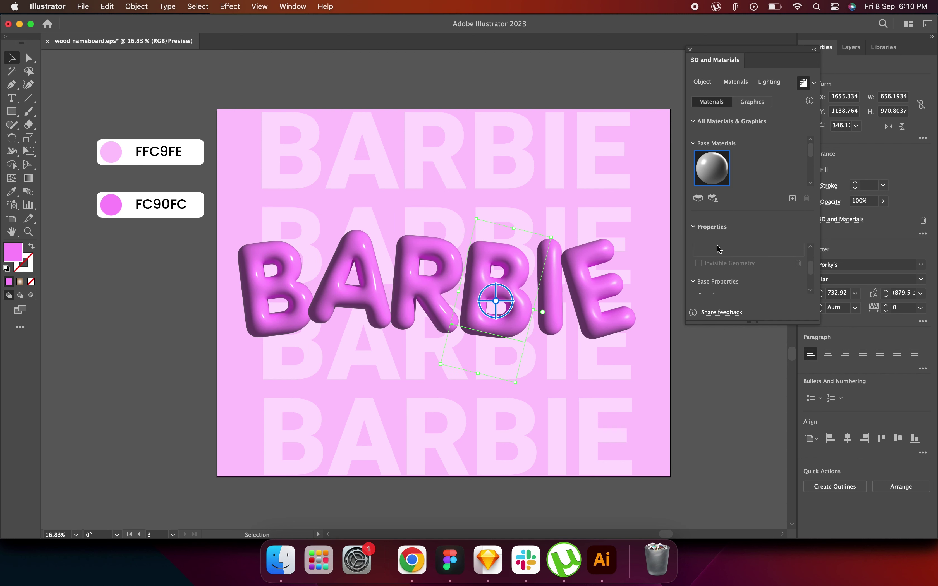
click(548, 298)
click(602, 298)
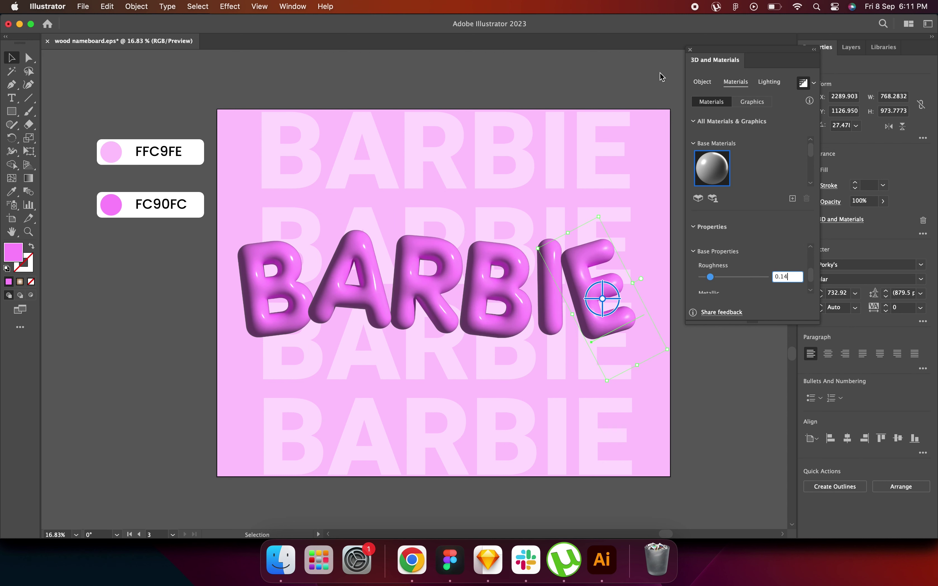
click(661, 77)
key(super+0)
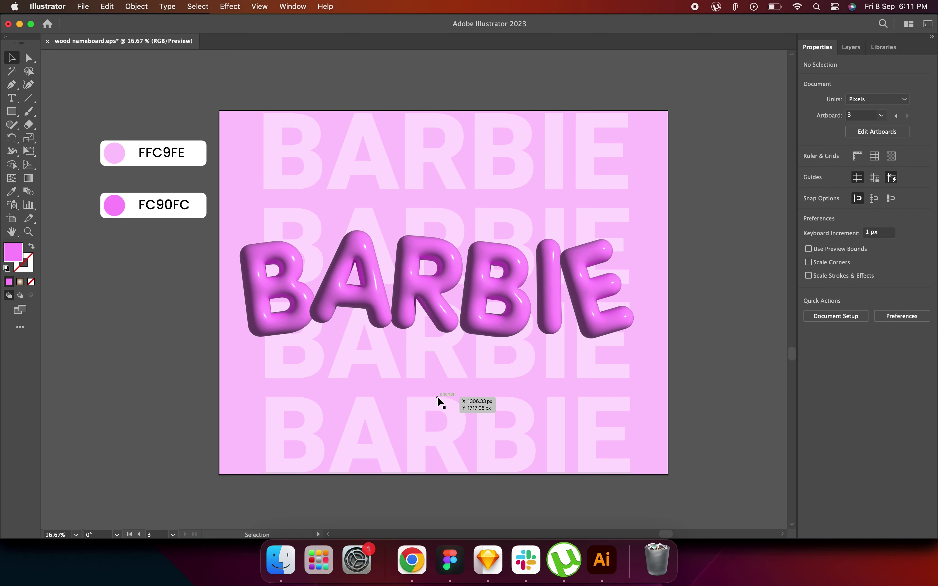